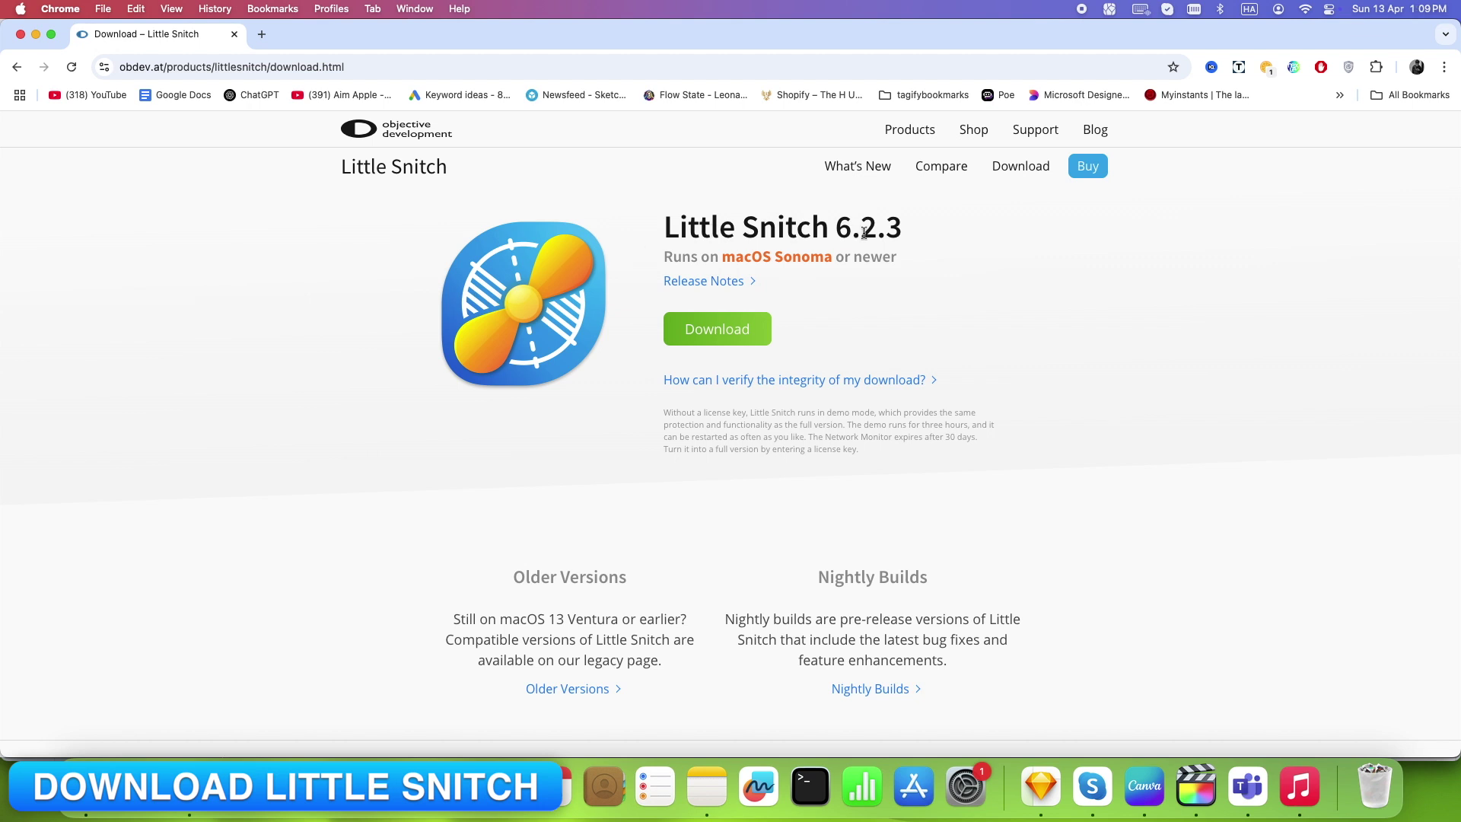
Step: Download LittleSnitch-6.2.3.dmg (38.9 MB) in Chrome and reveal it in Finder's Downloads folder
{"action": "left_click", "coordinate": [700, 338]}
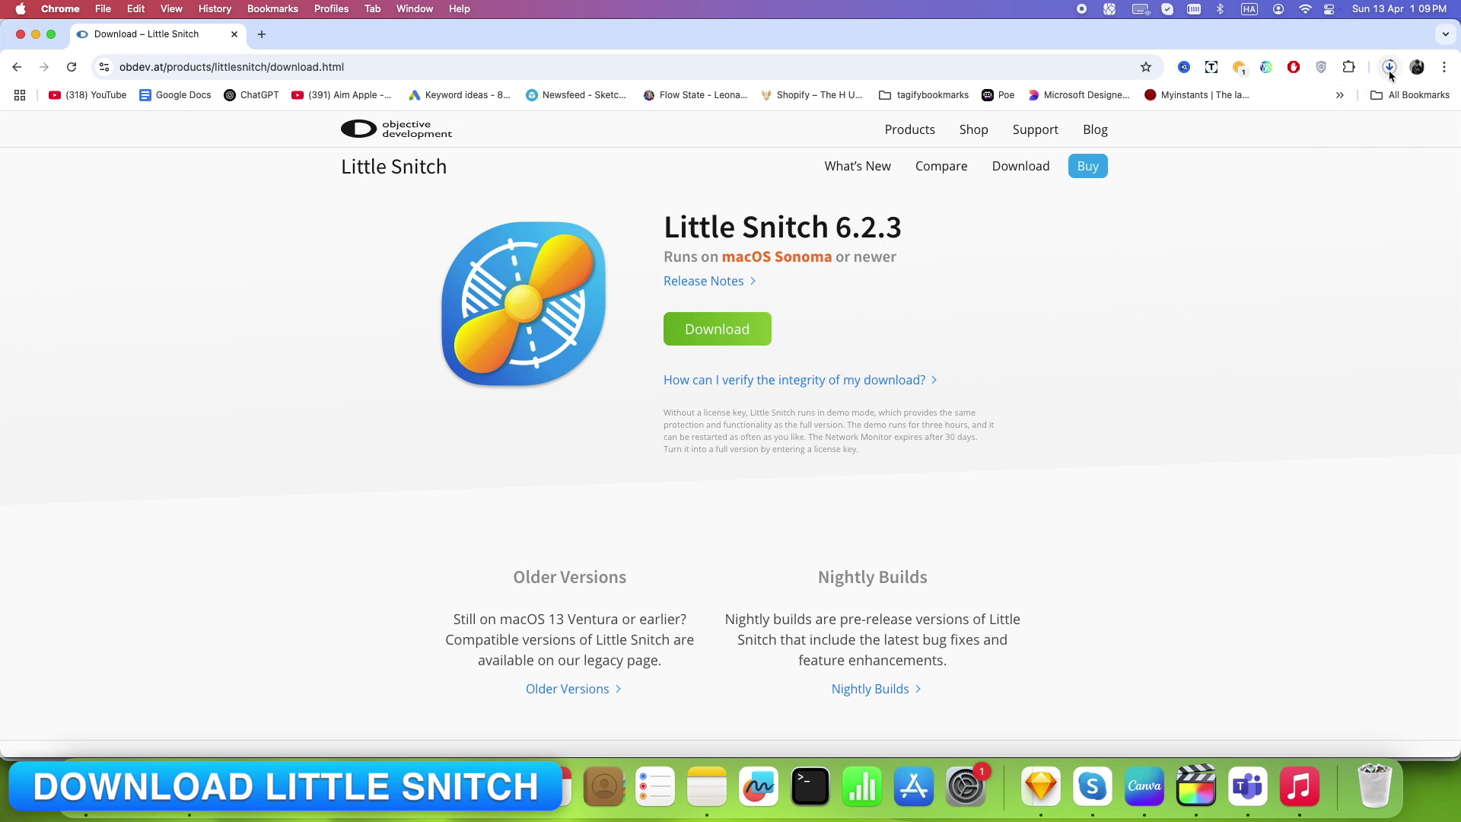
{"action": "left_click", "coordinate": [1389, 67]}
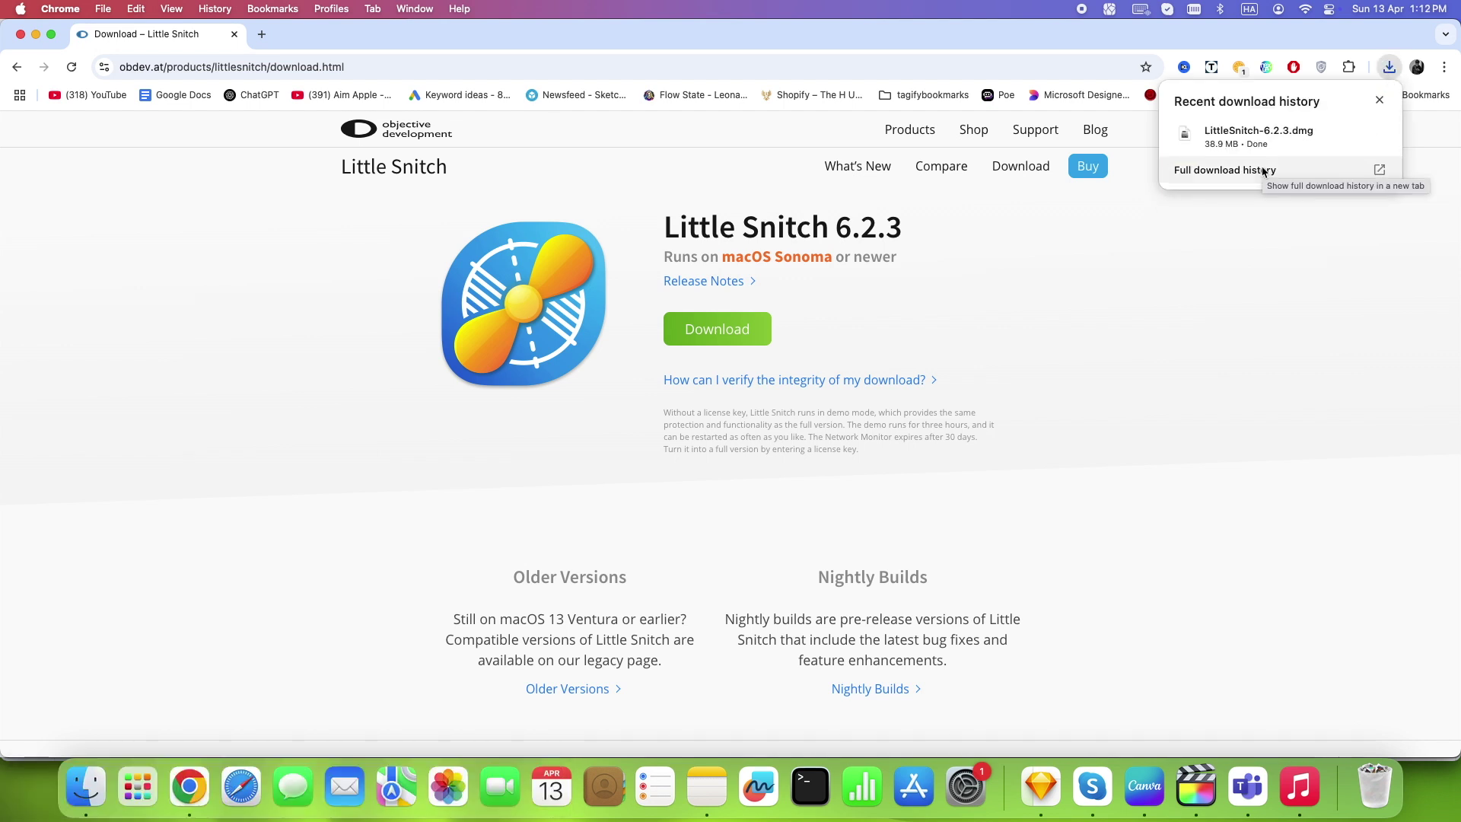
{"action": "left_click", "coordinate": [1344, 135]}
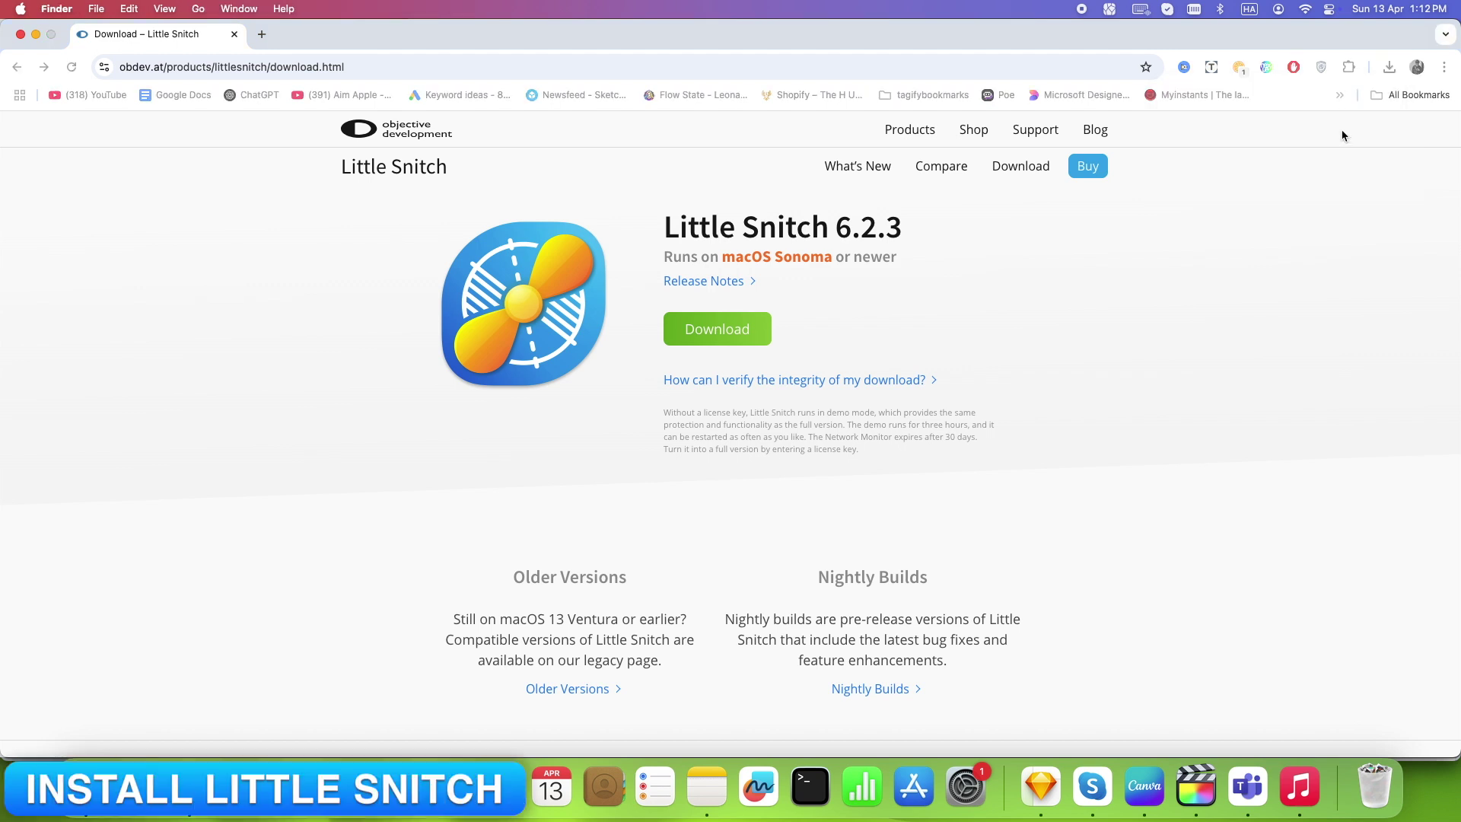
Step: Mount LittleSnitch-6.2.3.dmg and copy Little Snitch into the Applications folder
{"action": "scroll", "coordinate": [696, 647], "scroll_direction": "down", "scroll_amount": 5}
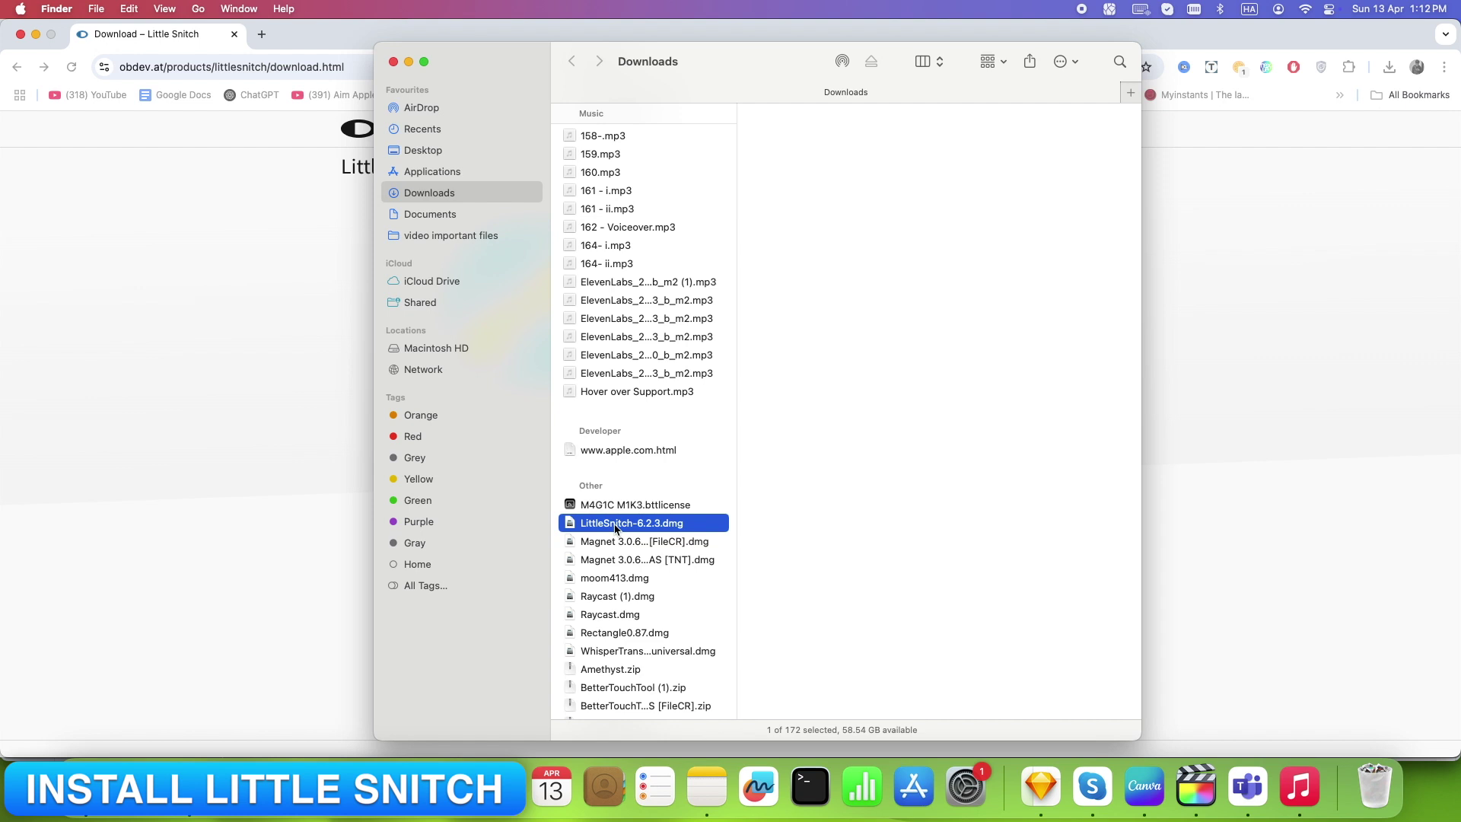
{"action": "double_click", "coordinate": [688, 524]}
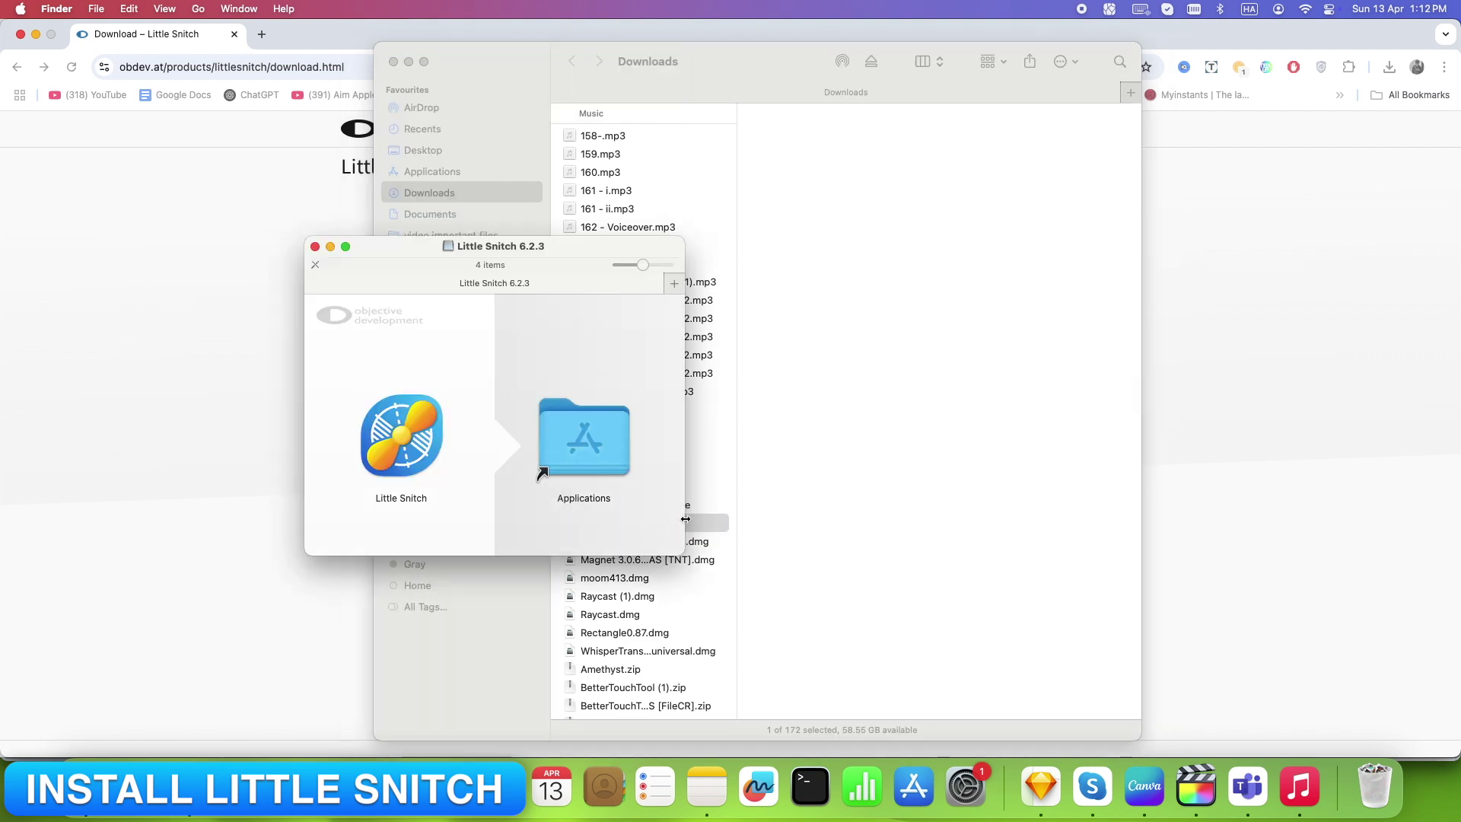
{"action": "left_click_drag", "start_coordinate": [404, 443], "coordinate": [586, 448]}
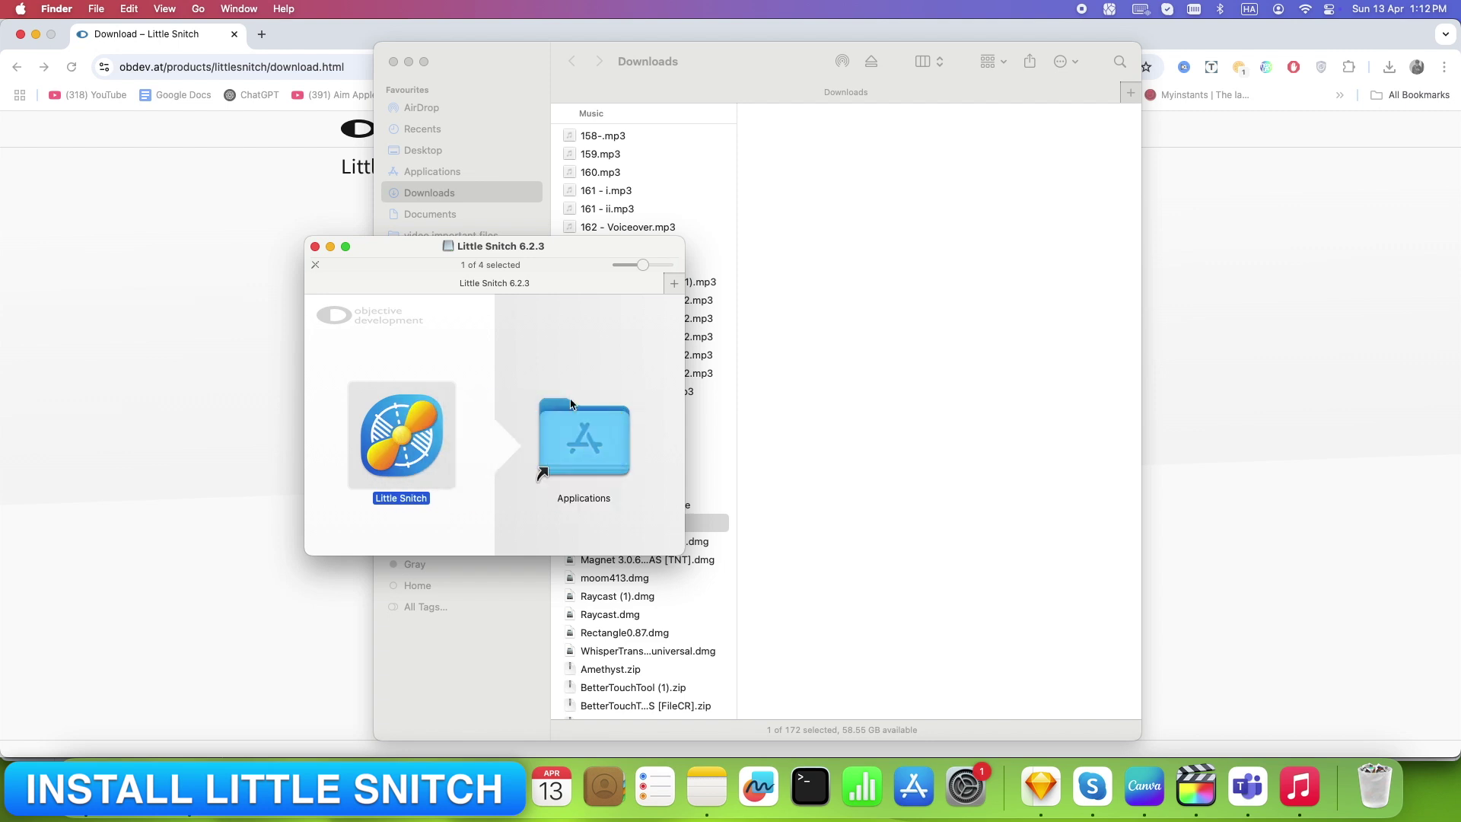
Step: Launch the installed Little Snitch app from the Applications folder
{"action": "left_click", "coordinate": [470, 239]}
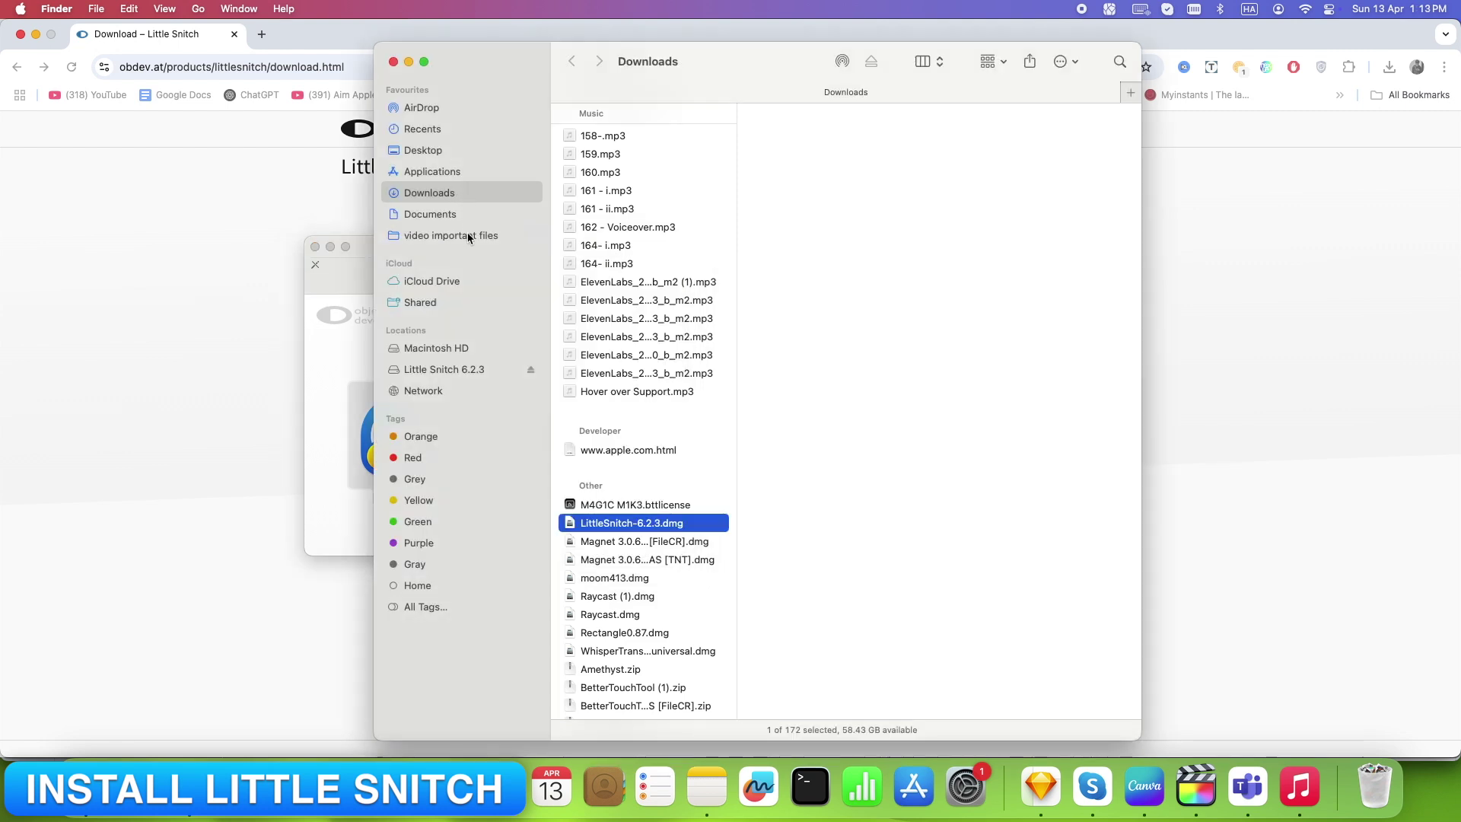
{"action": "left_click", "coordinate": [427, 173]}
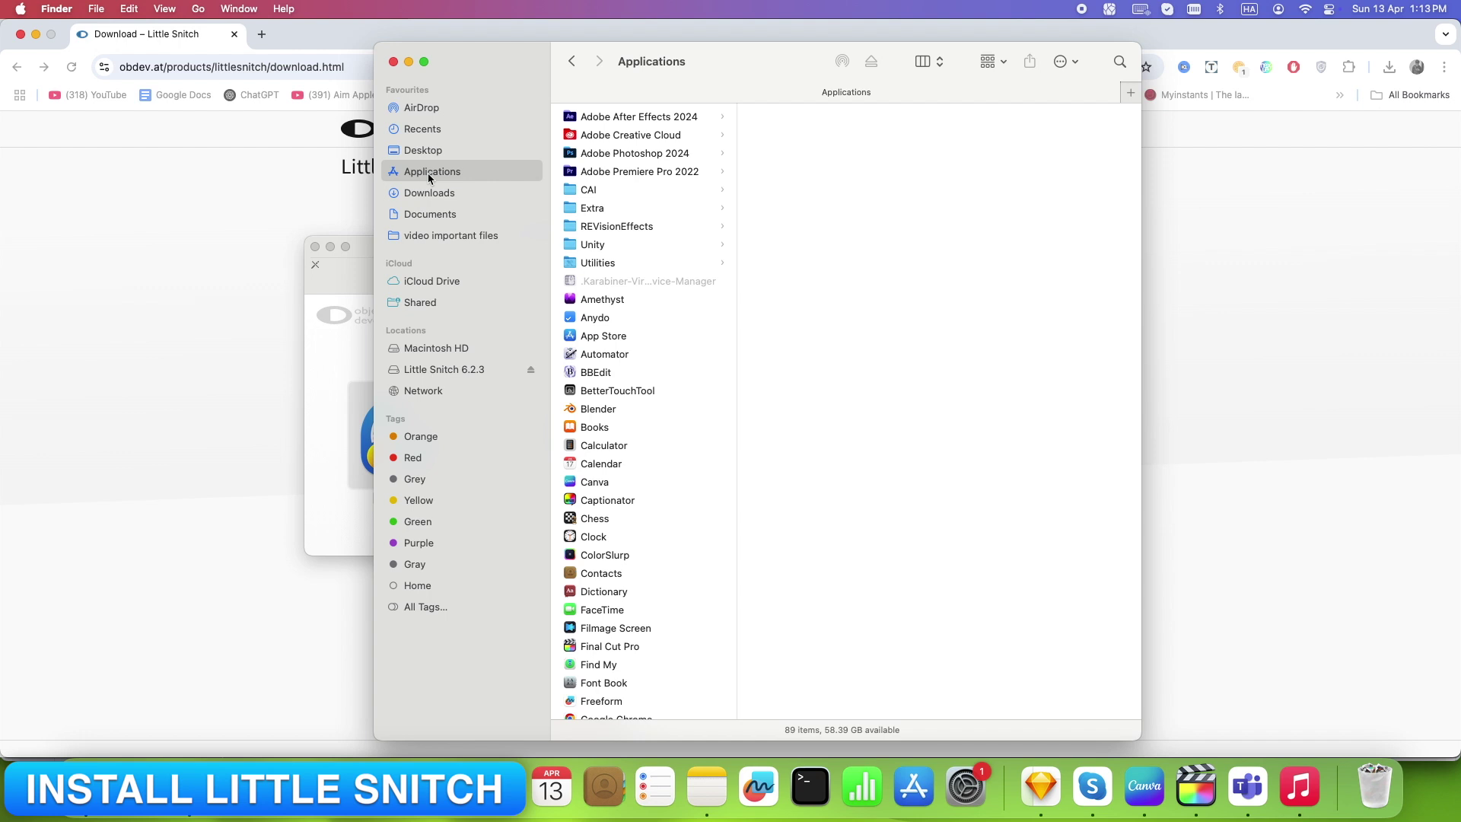
{"action": "key", "text": "l"}
{"action": "scroll", "coordinate": [655, 552], "scroll_direction": "down", "scroll_amount": 4}
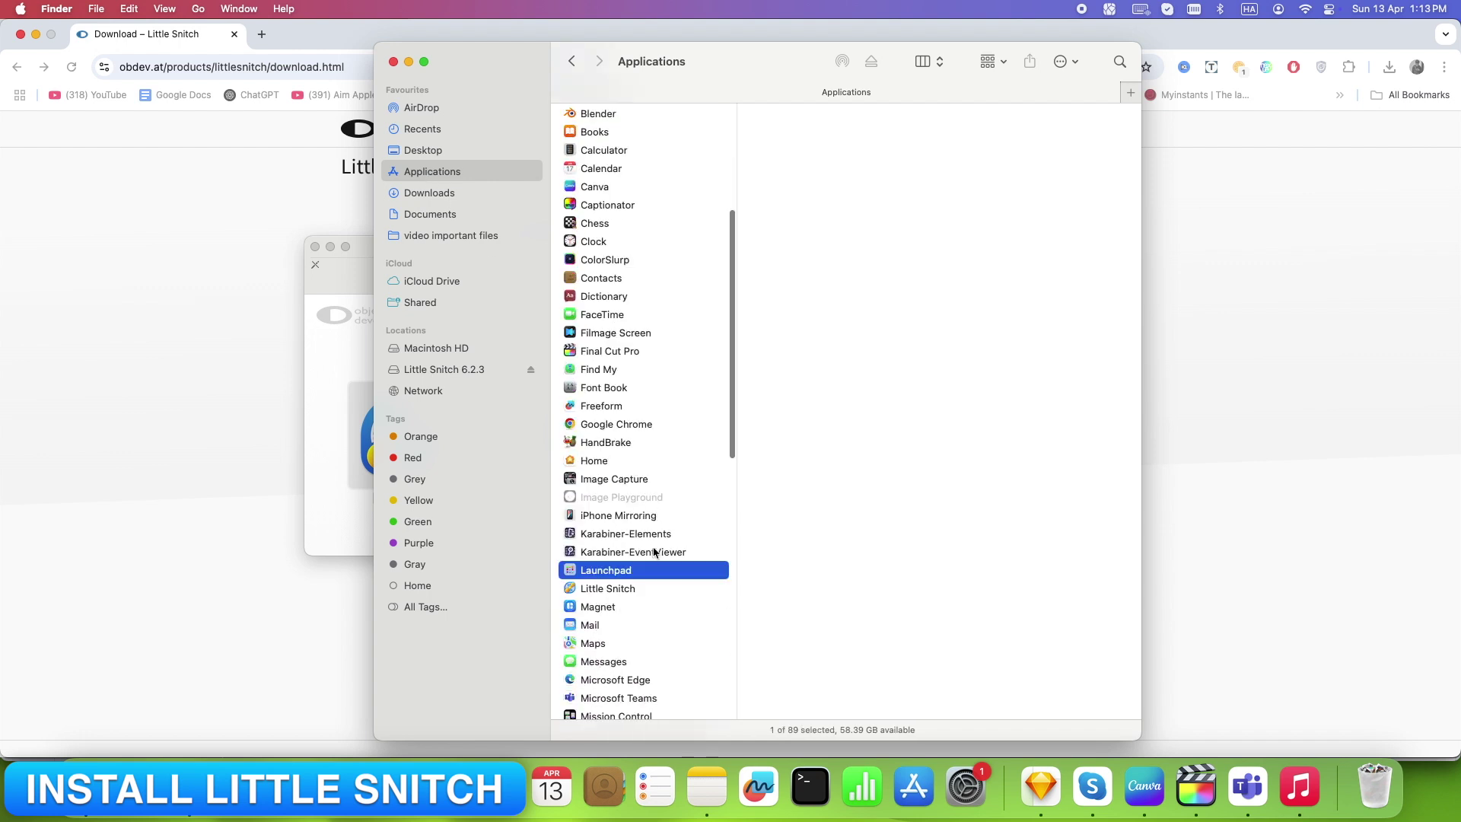
{"action": "double_click", "coordinate": [656, 592]}
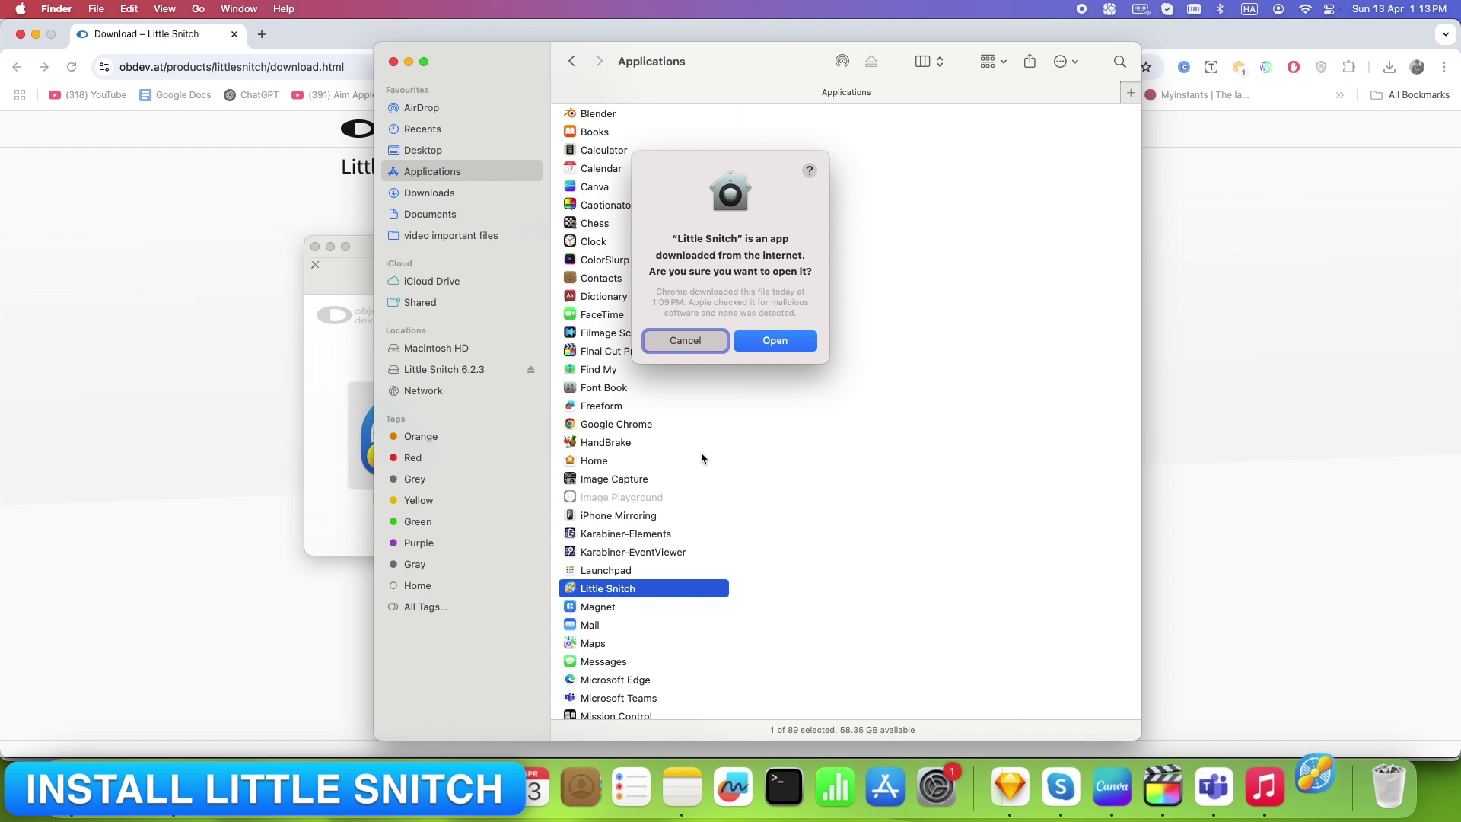
Step: Confirm opening the app, accept the licence, allow network filtering and authorize with the admin password
{"action": "left_click", "coordinate": [771, 342]}
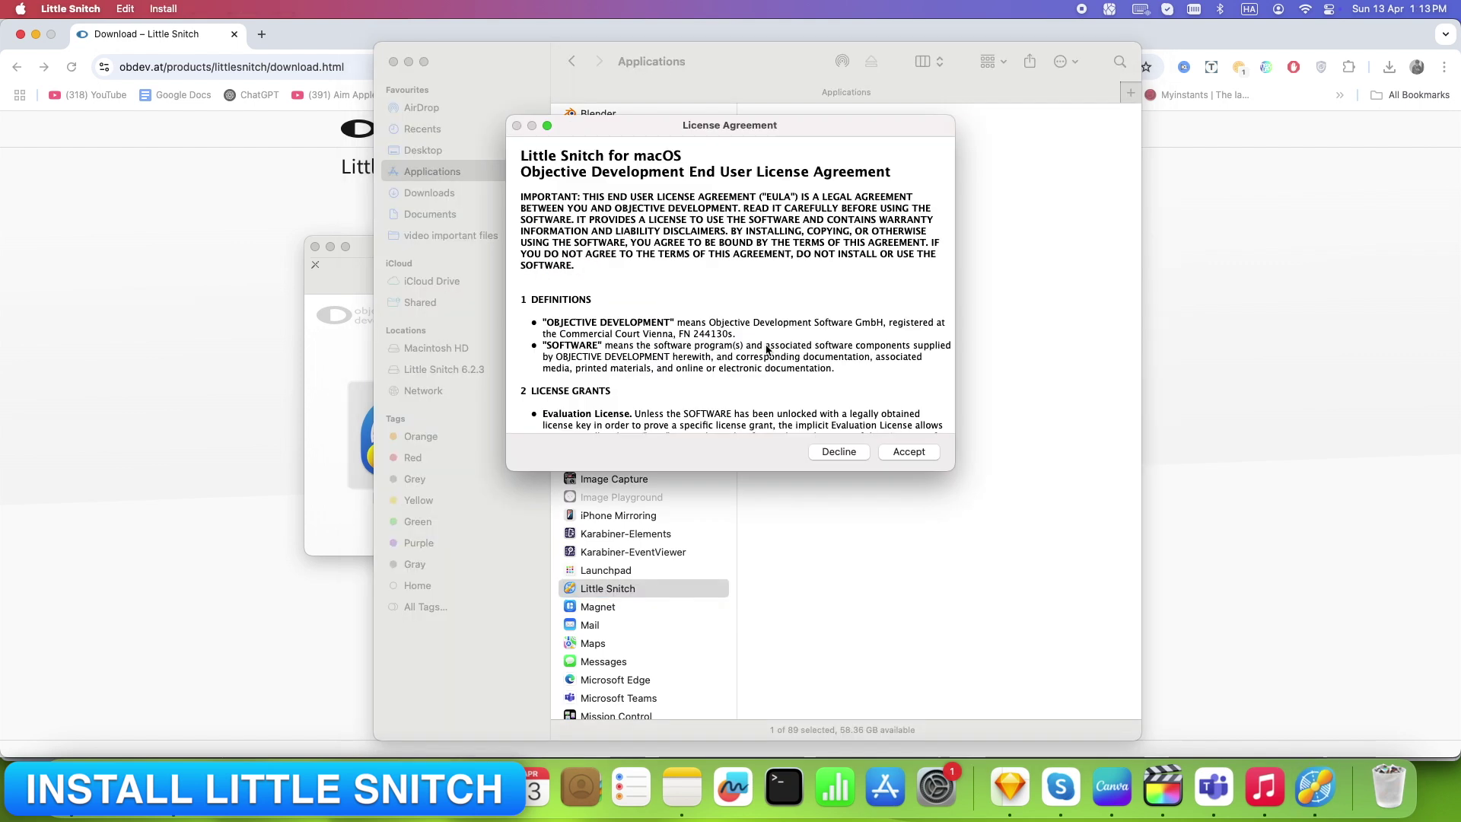
{"action": "left_click", "coordinate": [907, 453]}
{"action": "left_click", "coordinate": [746, 361]}
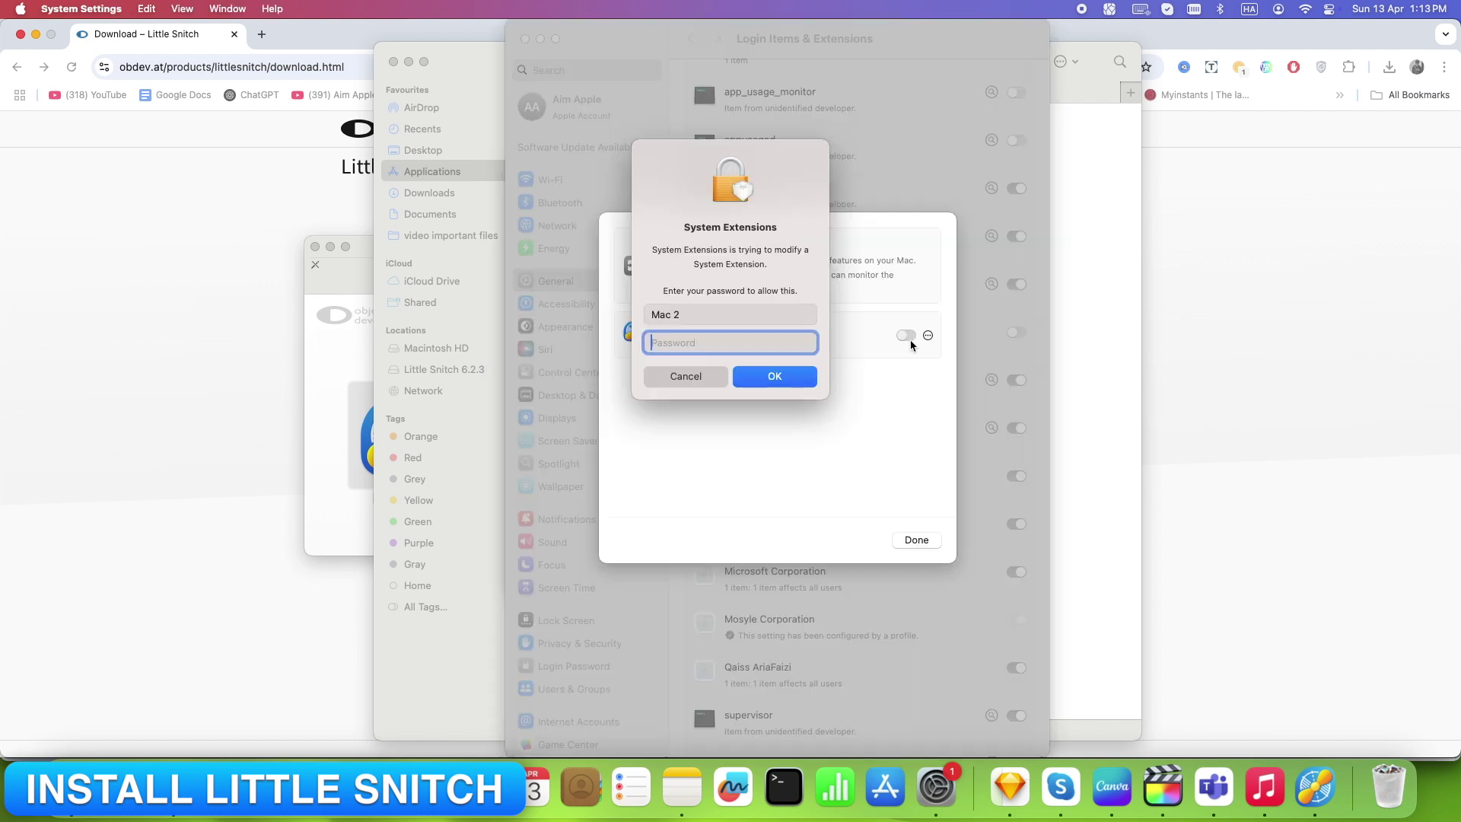
{"action": "type", "text": "******"}
{"action": "type", "text": "***"}
{"action": "key", "text": "Return"}
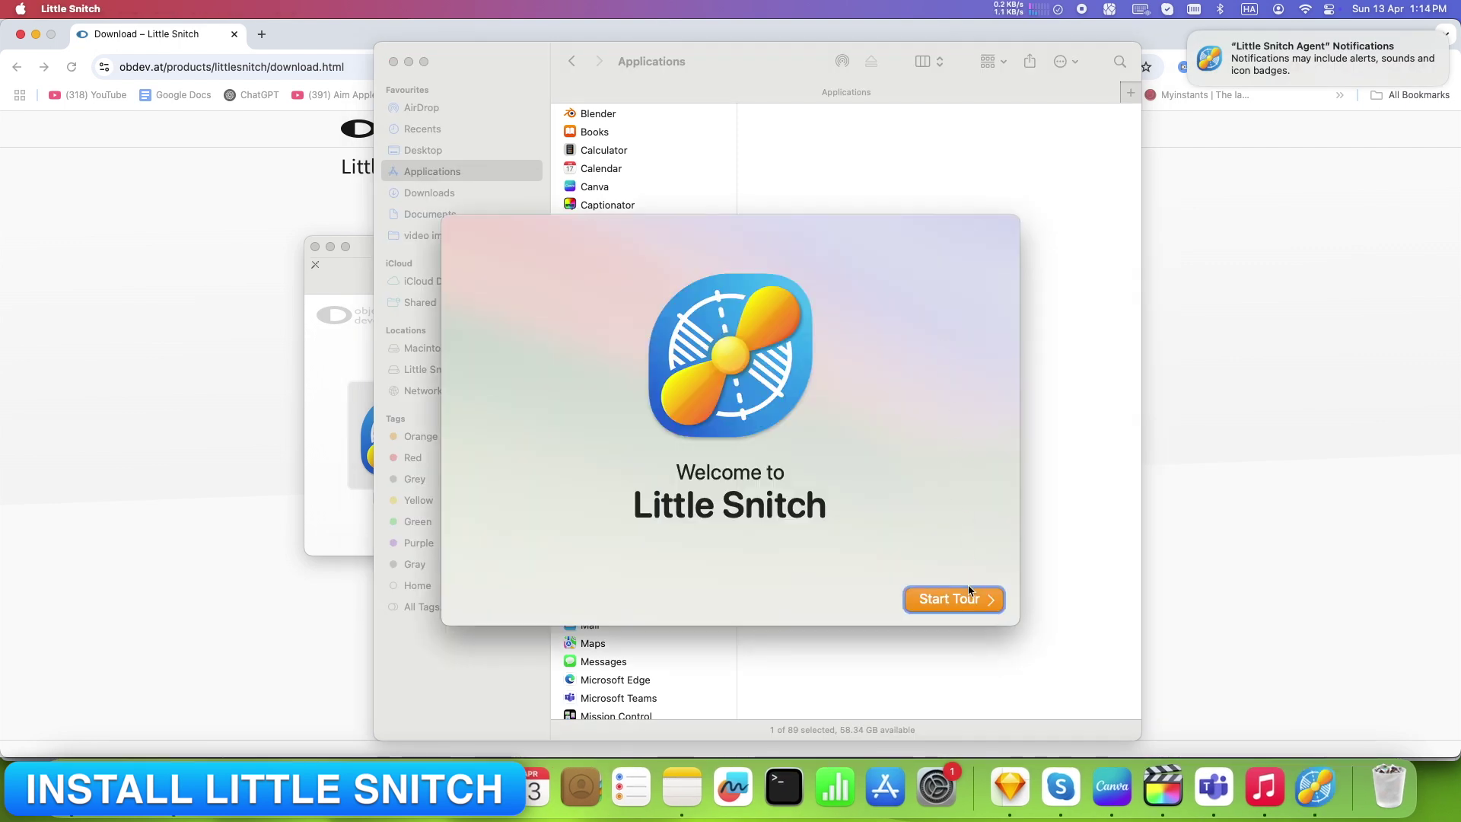
Step: Step through the welcome tour pages until it closes, revealing All Rules with 19 rules
{"action": "left_click", "coordinate": [970, 599]}
{"action": "left_click", "coordinate": [971, 600]}
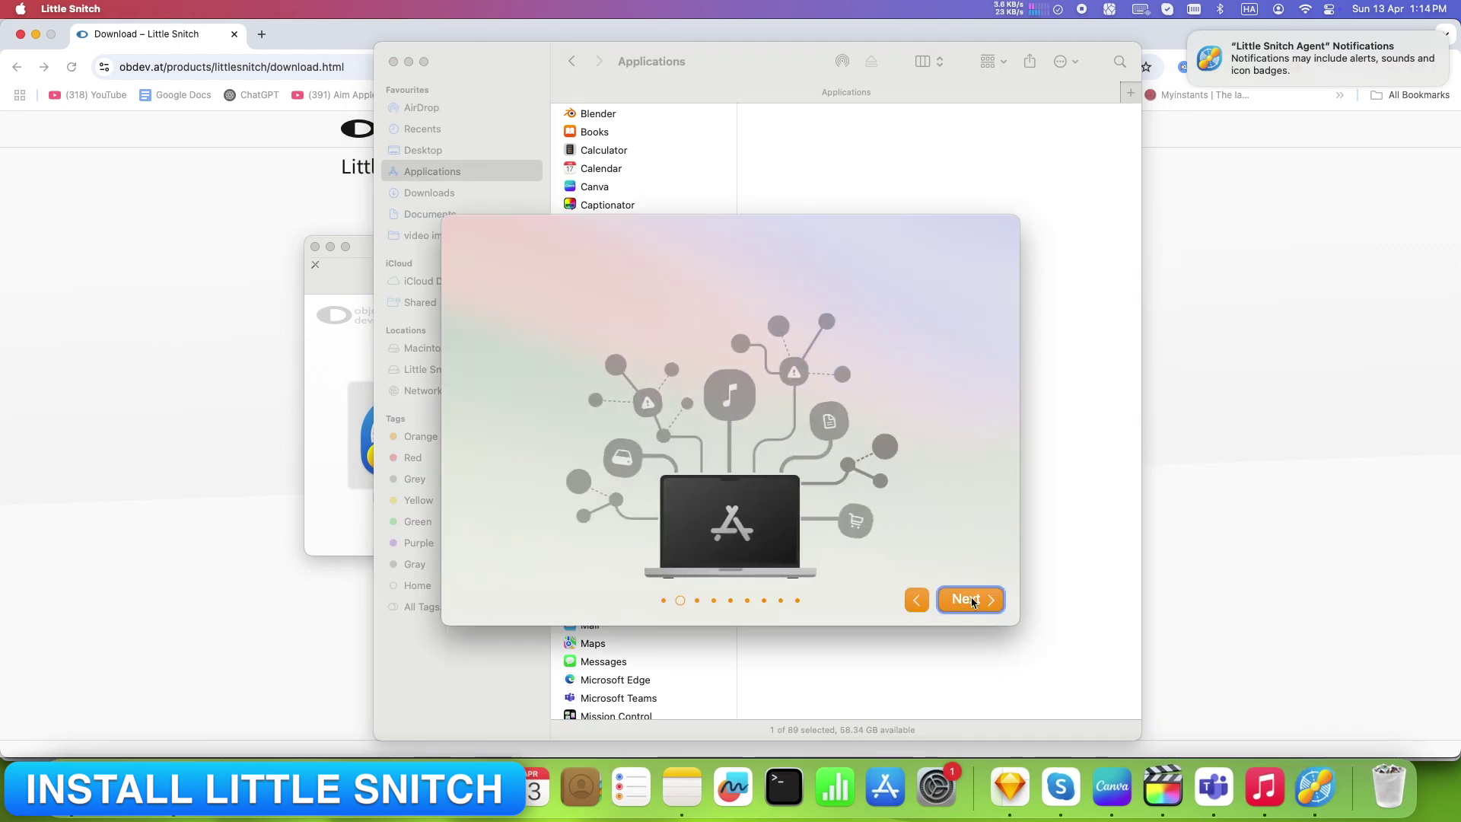
{"action": "left_click", "coordinate": [971, 600]}
{"action": "left_click", "coordinate": [971, 601]}
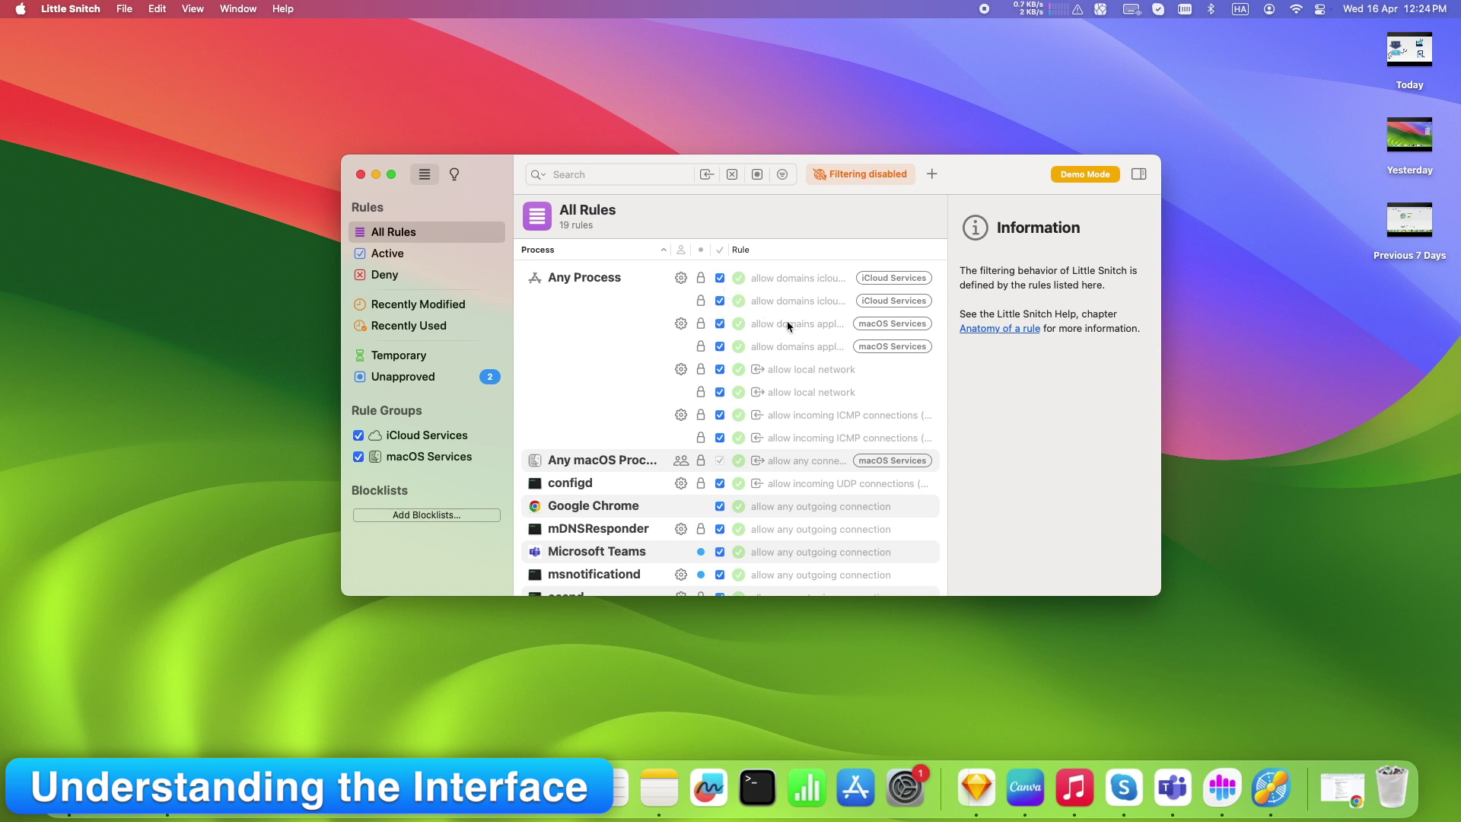
Step: Scroll through the rules list, then open the Network Monitor from the menu-bar traffic graph
{"action": "scroll", "coordinate": [789, 330], "scroll_direction": "down", "scroll_amount": 3}
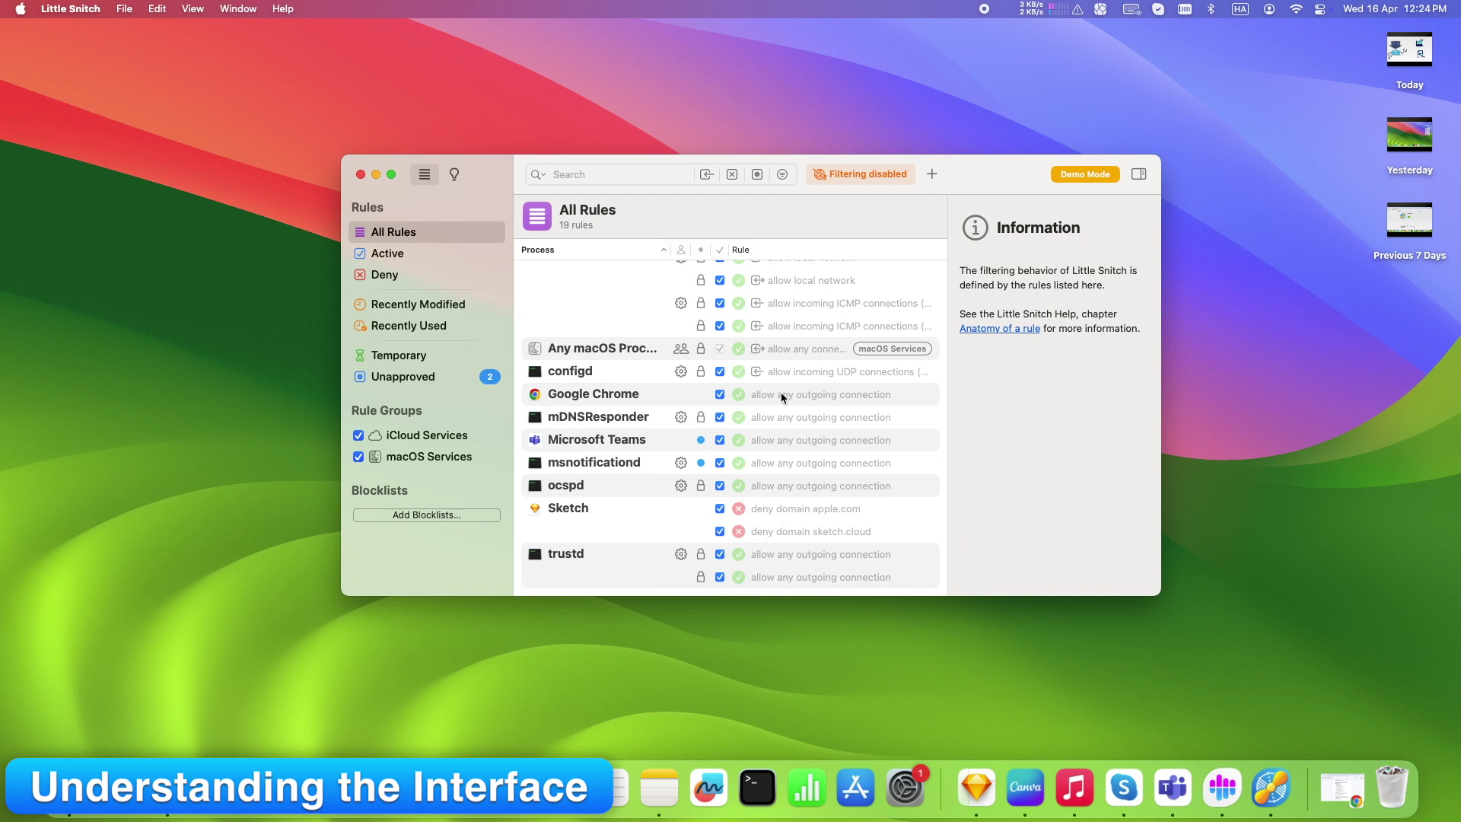
{"action": "scroll", "coordinate": [781, 391], "scroll_direction": "up", "scroll_amount": 3}
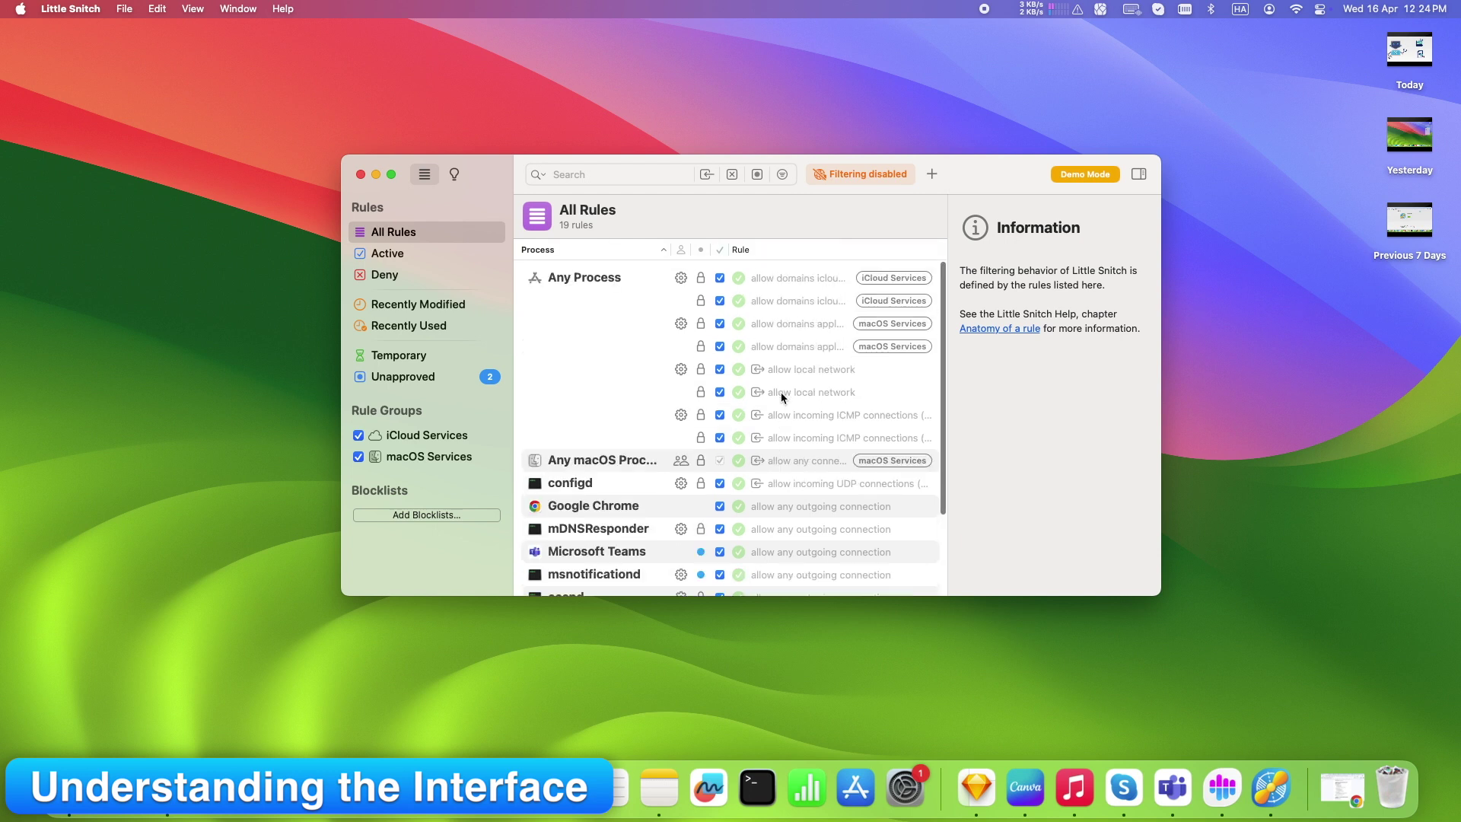
{"action": "left_click", "coordinate": [1053, 9]}
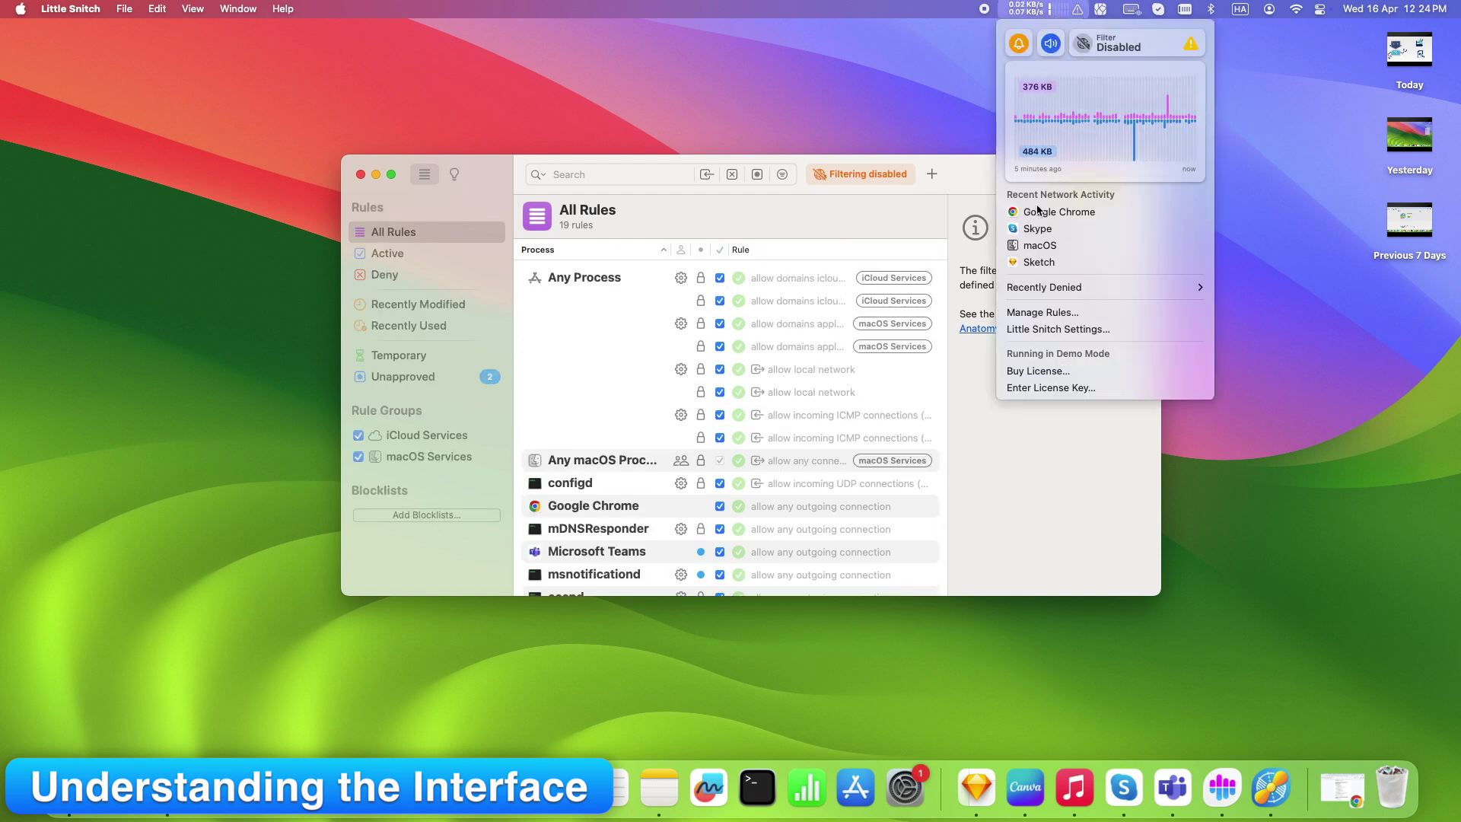
{"action": "left_click", "coordinate": [1075, 146]}
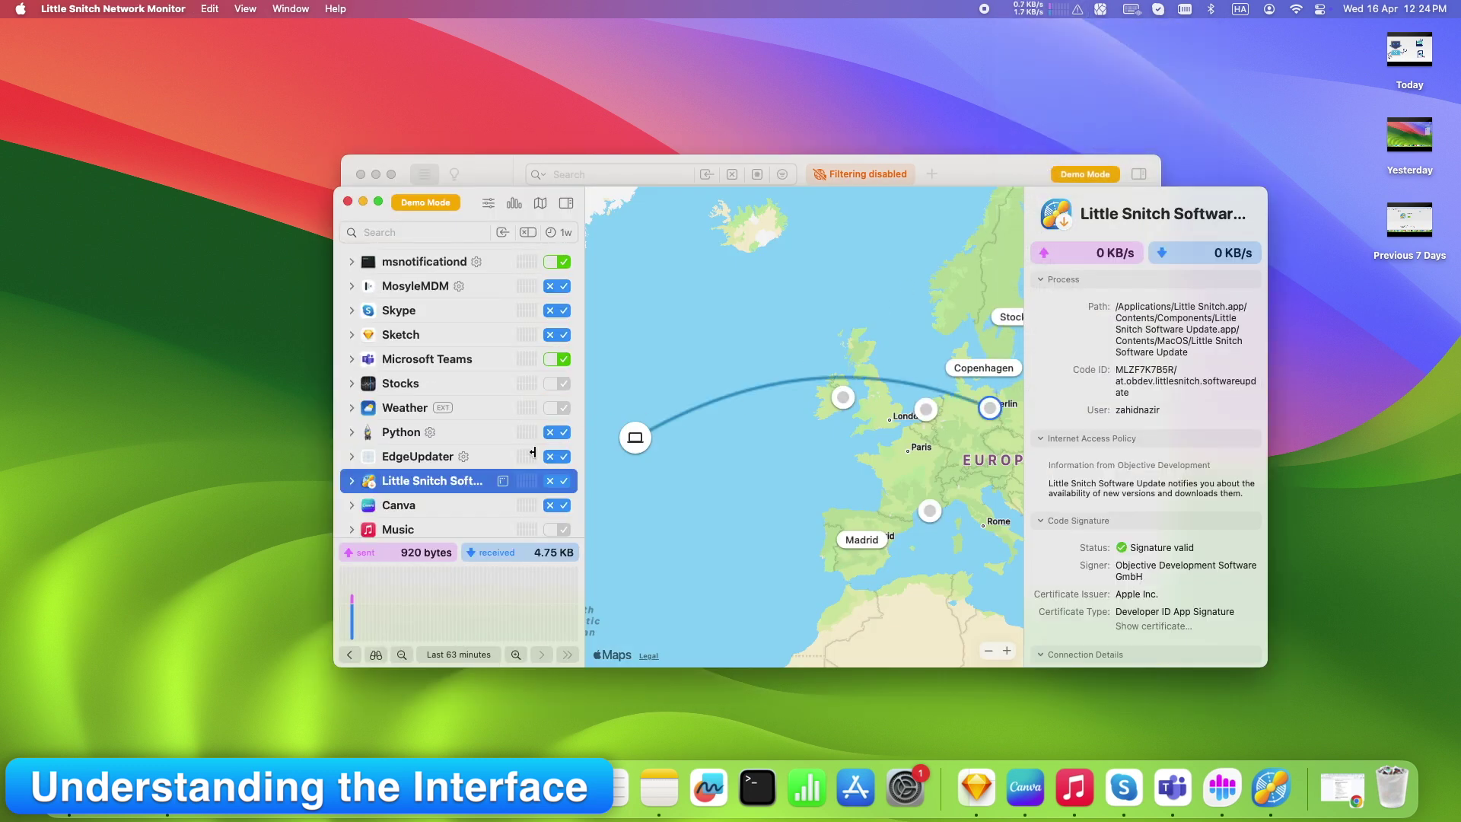
Step: Inspect Sketch's hostnames, IP addresses and 127 allowed vs 154 denied connections, then open the status overview
{"action": "scroll", "coordinate": [436, 455], "scroll_direction": "up", "scroll_amount": 2}
{"action": "left_click", "coordinate": [421, 381]}
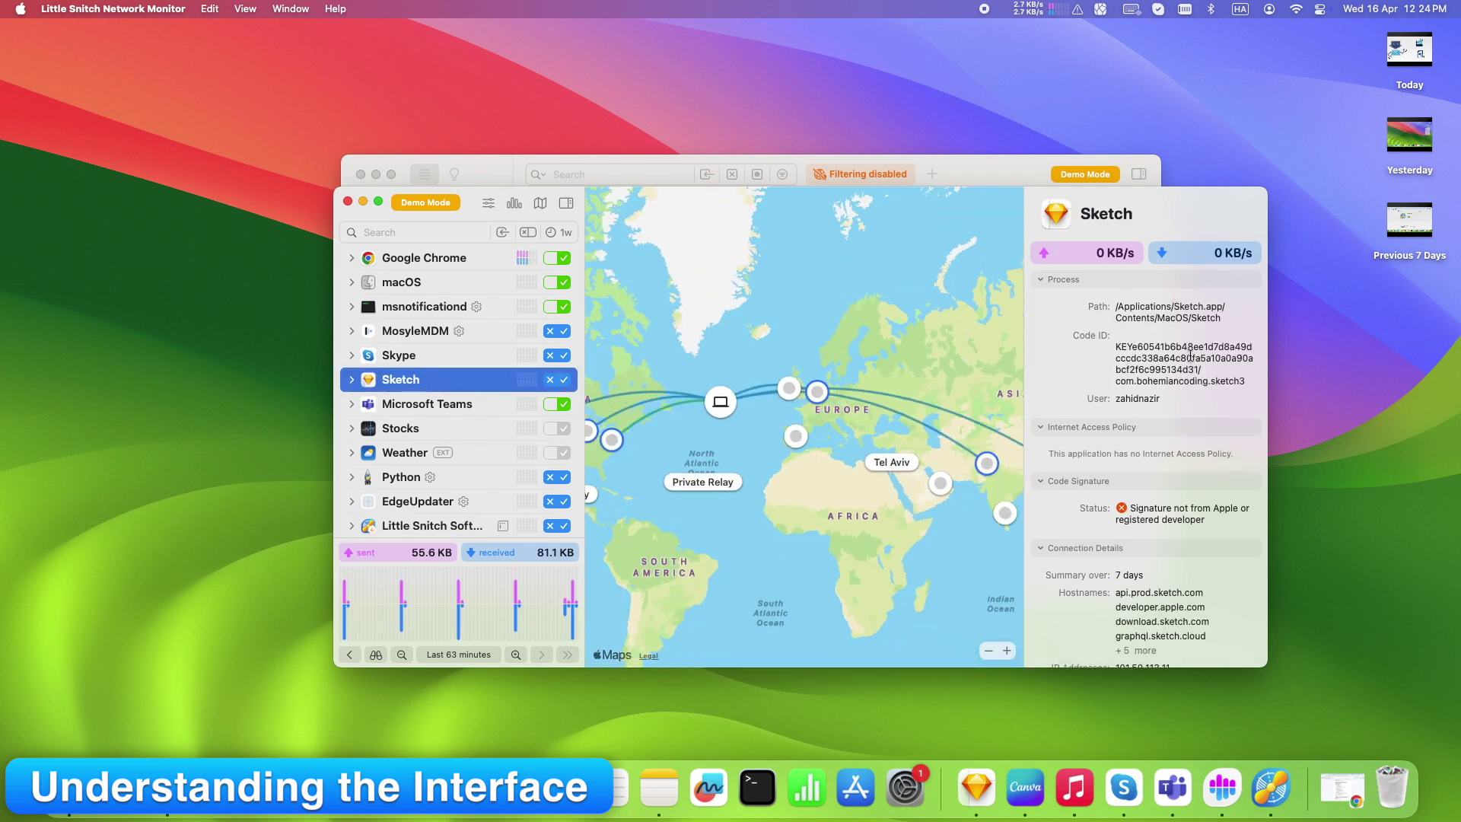
{"action": "scroll", "coordinate": [1157, 442], "scroll_direction": "down", "scroll_amount": 4}
{"action": "scroll", "coordinate": [1156, 457], "scroll_direction": "down", "scroll_amount": 3}
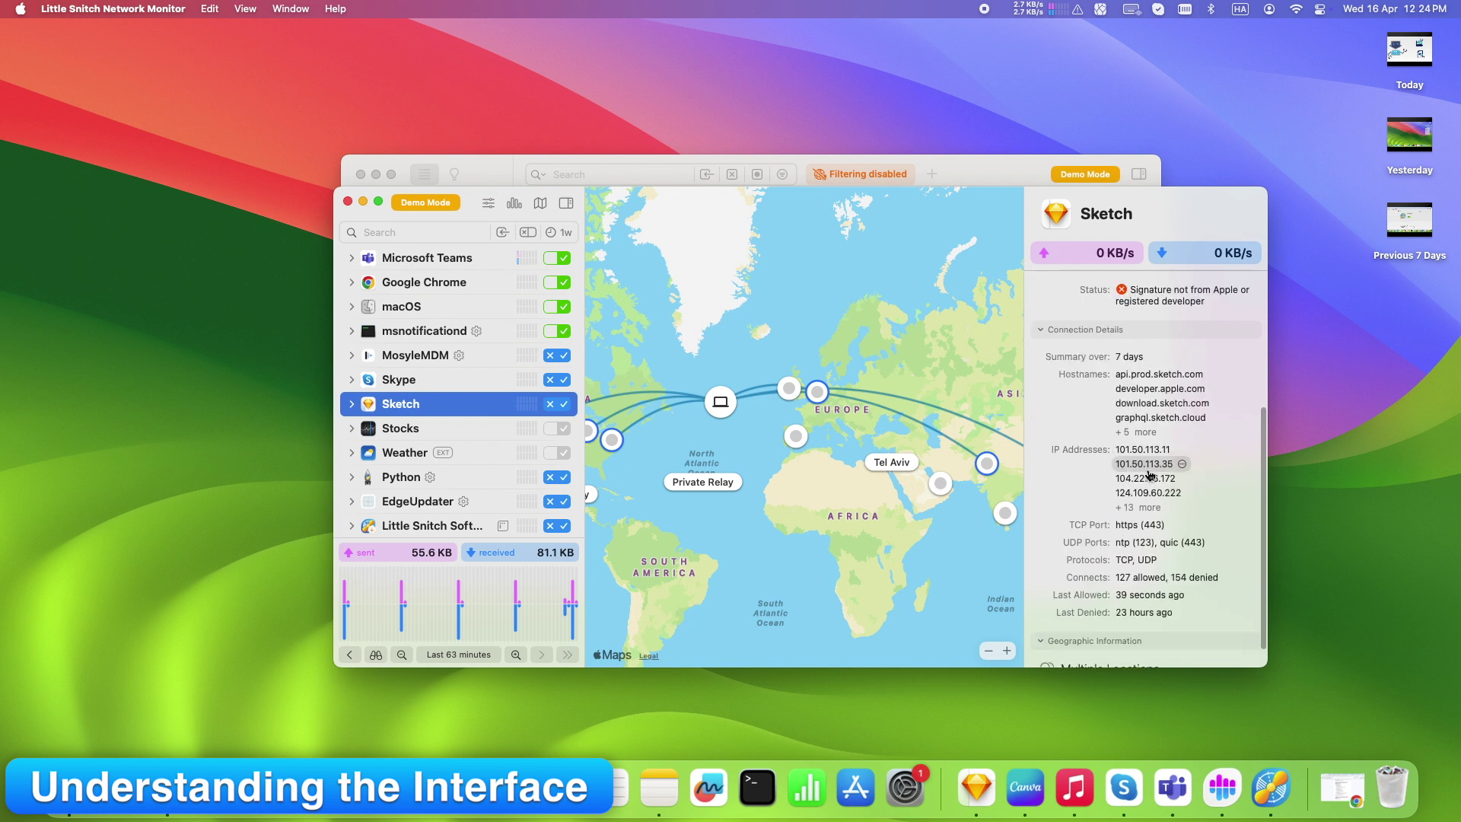
{"action": "left_click", "coordinate": [1028, 9]}
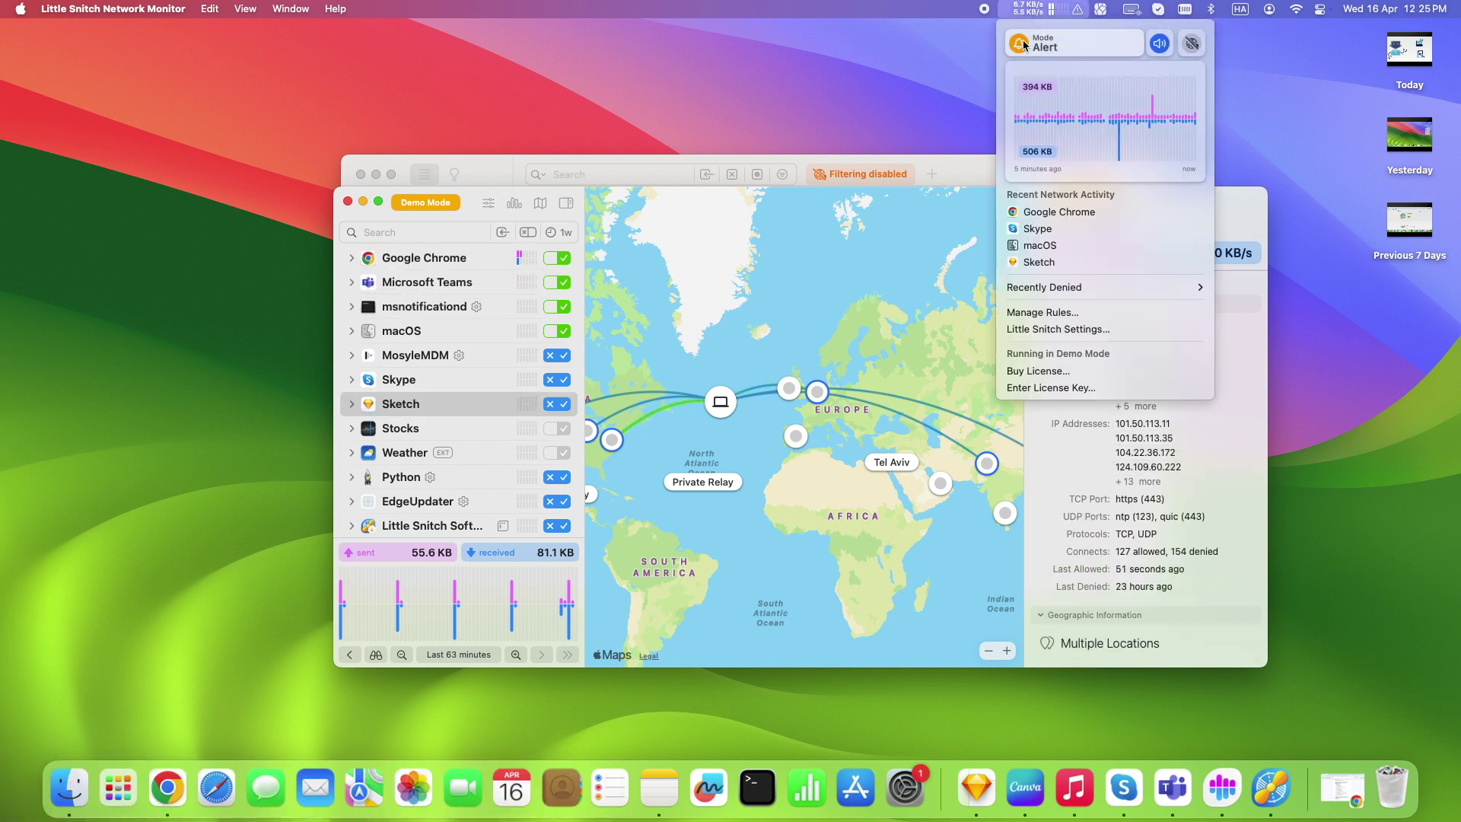
Step: Keep Alert as the filtering mode, close the status overview, and open Launchpad
{"action": "left_click", "coordinate": [1024, 44]}
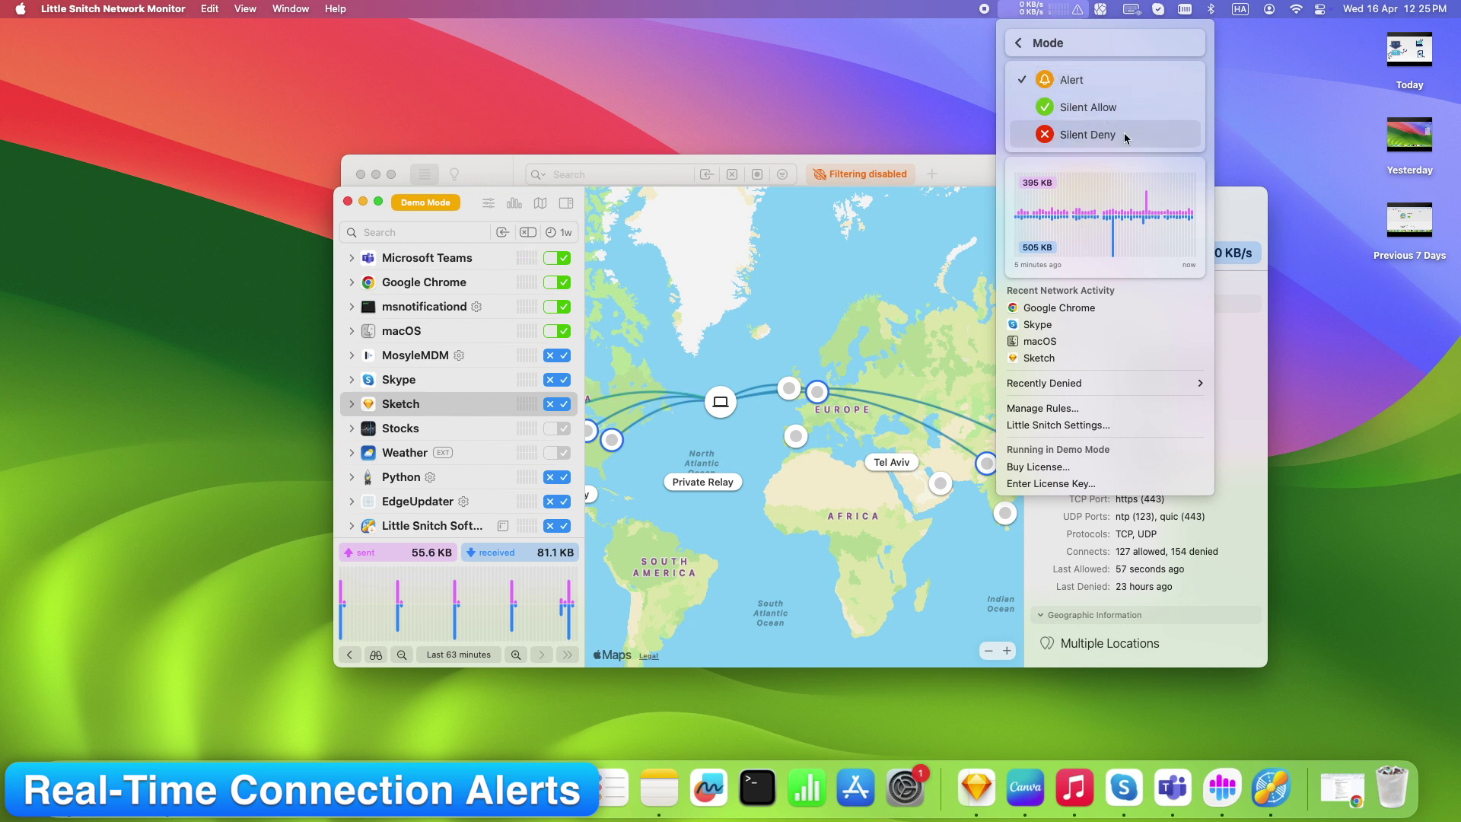
{"action": "left_click", "coordinate": [1117, 81]}
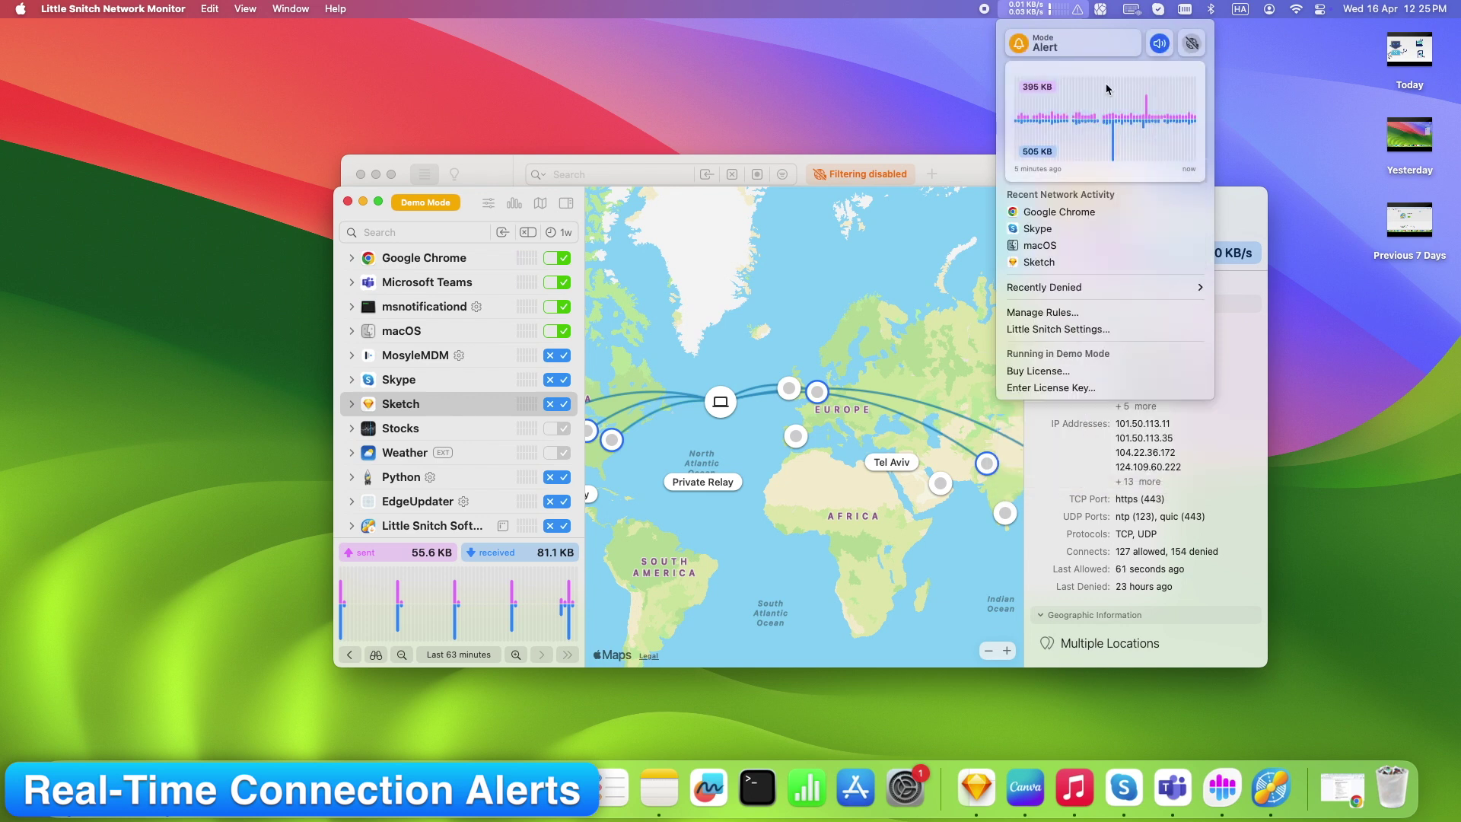
{"action": "left_click", "coordinate": [900, 268]}
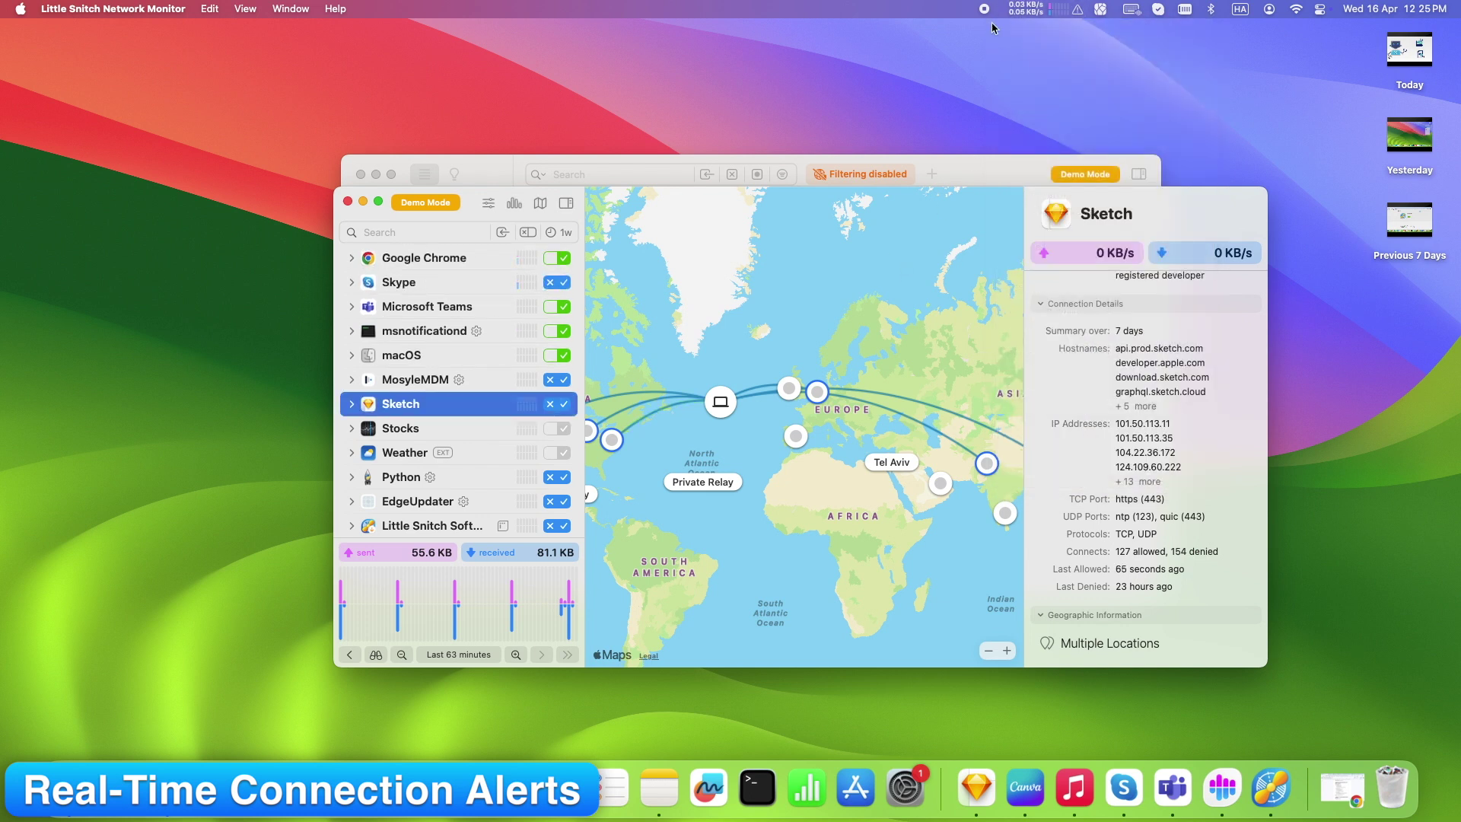
{"action": "left_click", "coordinate": [341, 784]}
Step: Search 'phot' in Launchpad to launch Photos, then close and quit it
{"action": "type", "text": "phot"}
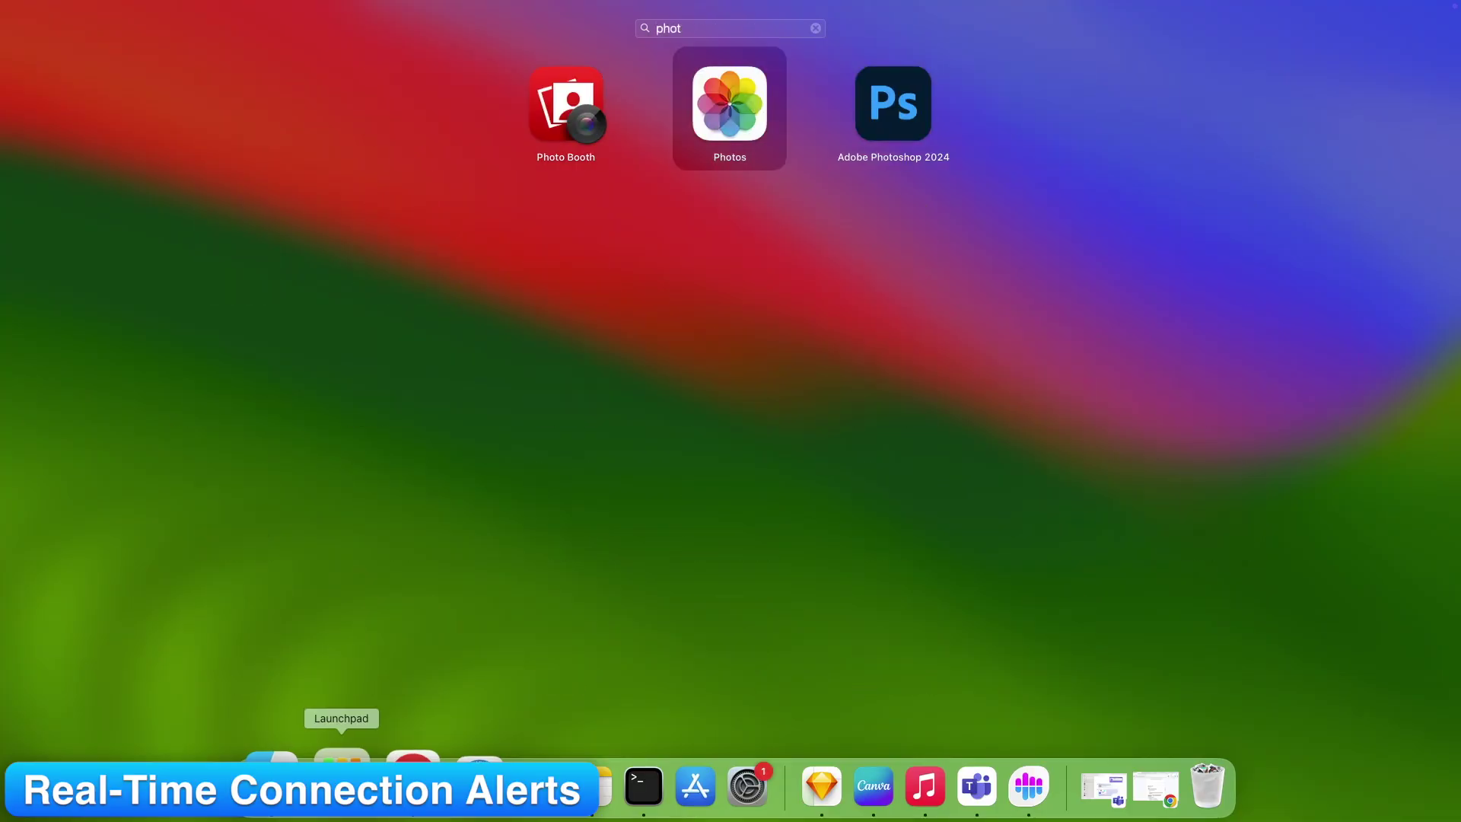
{"action": "key", "text": "Return"}
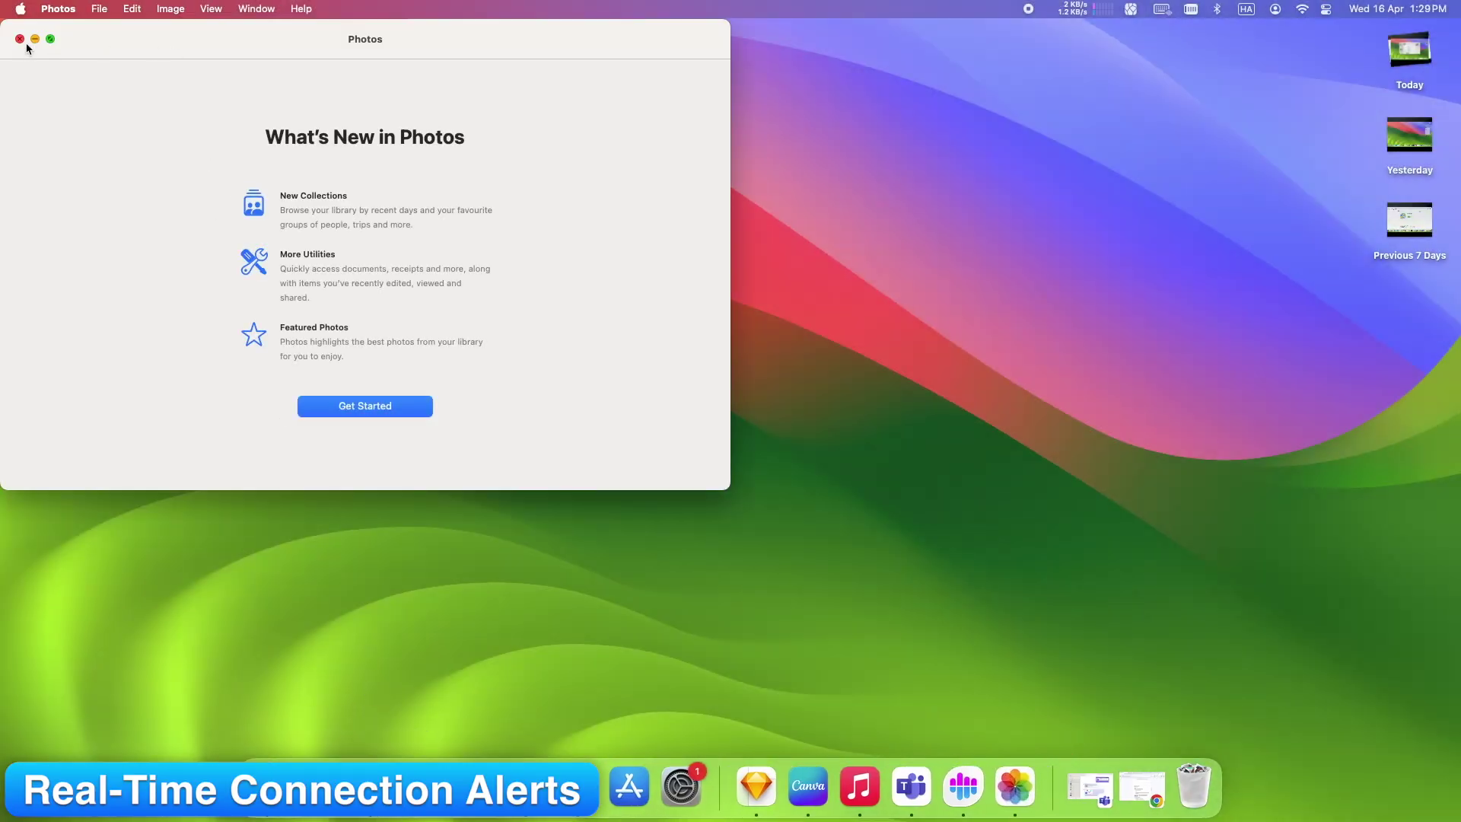
{"action": "left_click", "coordinate": [21, 40]}
Step: Reconfirm Alert as the filtering mode in the status overview and close it
{"action": "left_click", "coordinate": [1108, 15]}
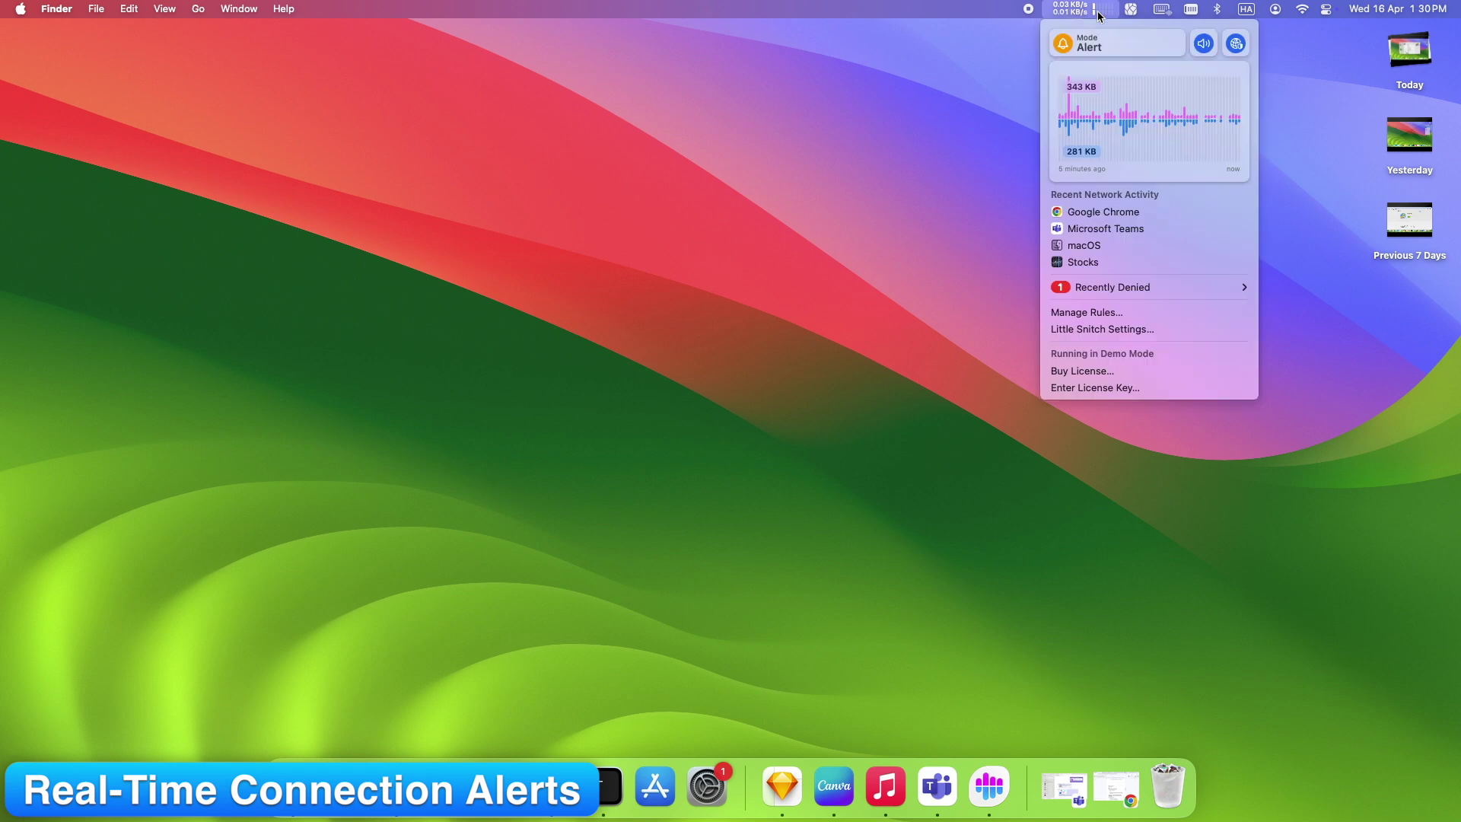
{"action": "left_click", "coordinate": [1117, 43]}
{"action": "left_click", "coordinate": [1103, 79]}
{"action": "left_click", "coordinate": [971, 104]}
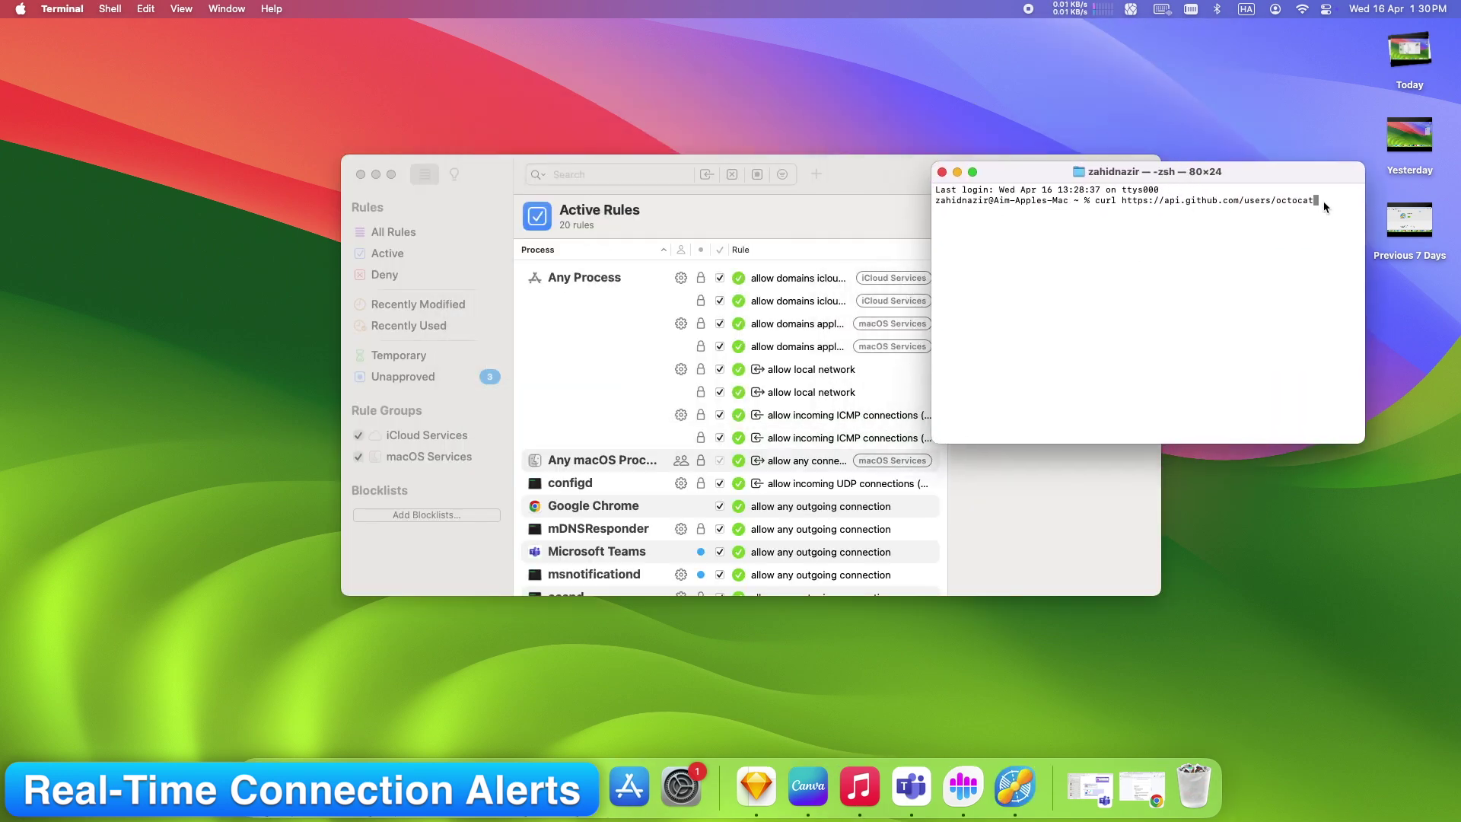
Step: Run the curl request to api.github.com and switch between Little Snitch's rules and monitor windows
{"action": "key", "text": "Return"}
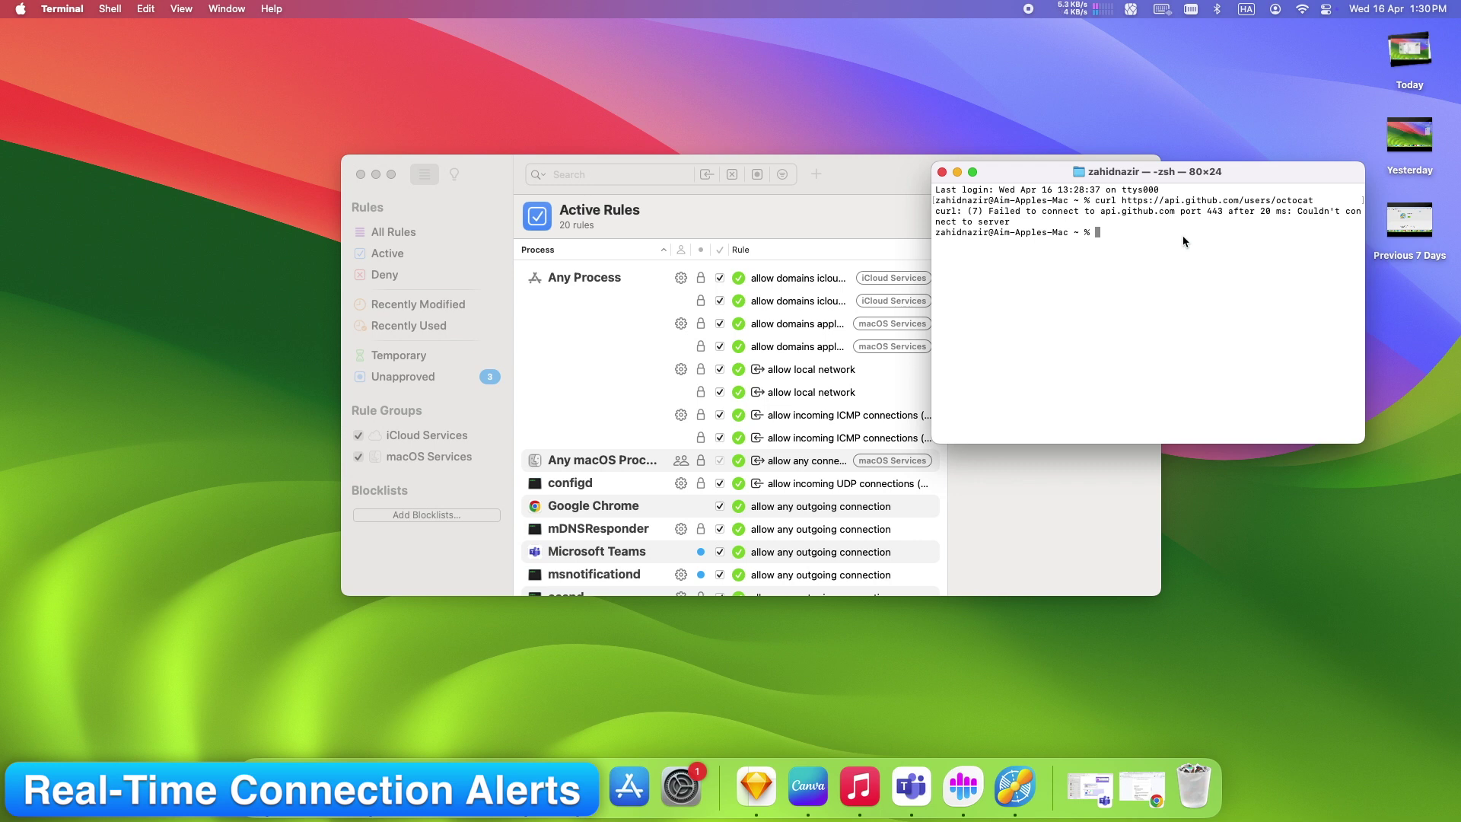
{"action": "left_click", "coordinate": [863, 223]}
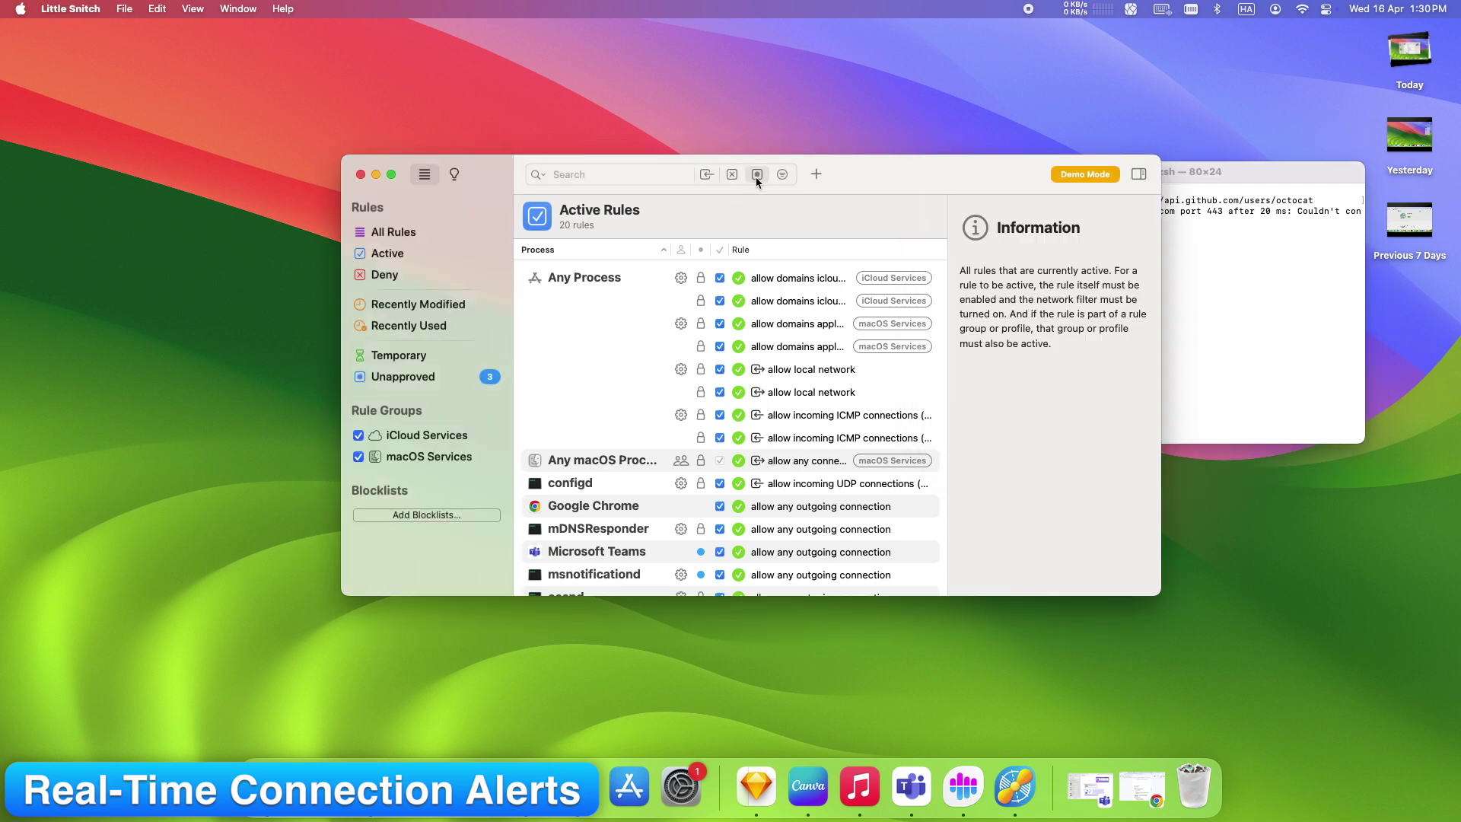
{"action": "left_click", "coordinate": [963, 786]}
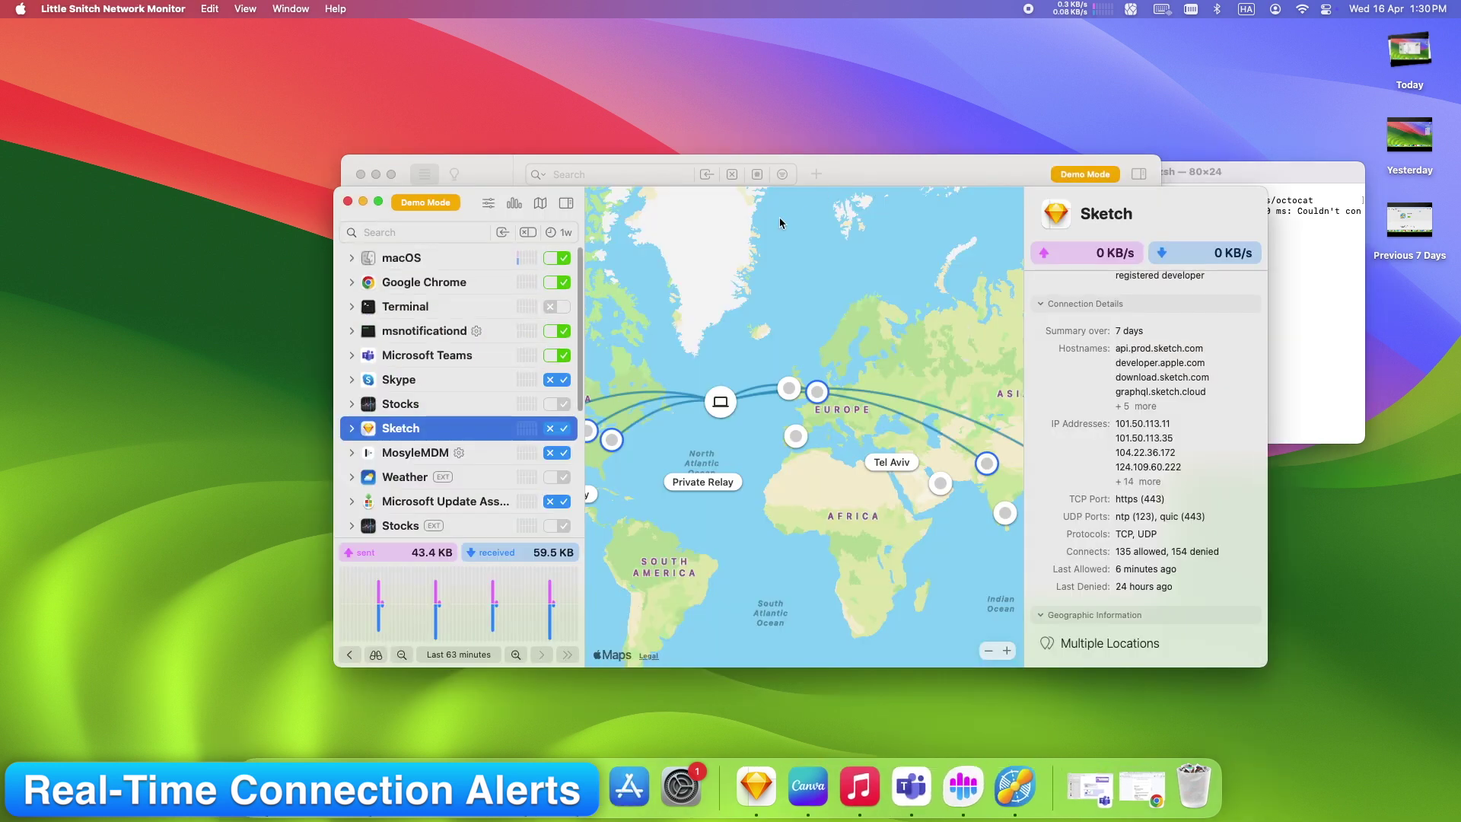
{"action": "left_click", "coordinate": [873, 161]}
{"action": "left_click", "coordinate": [1115, 10]}
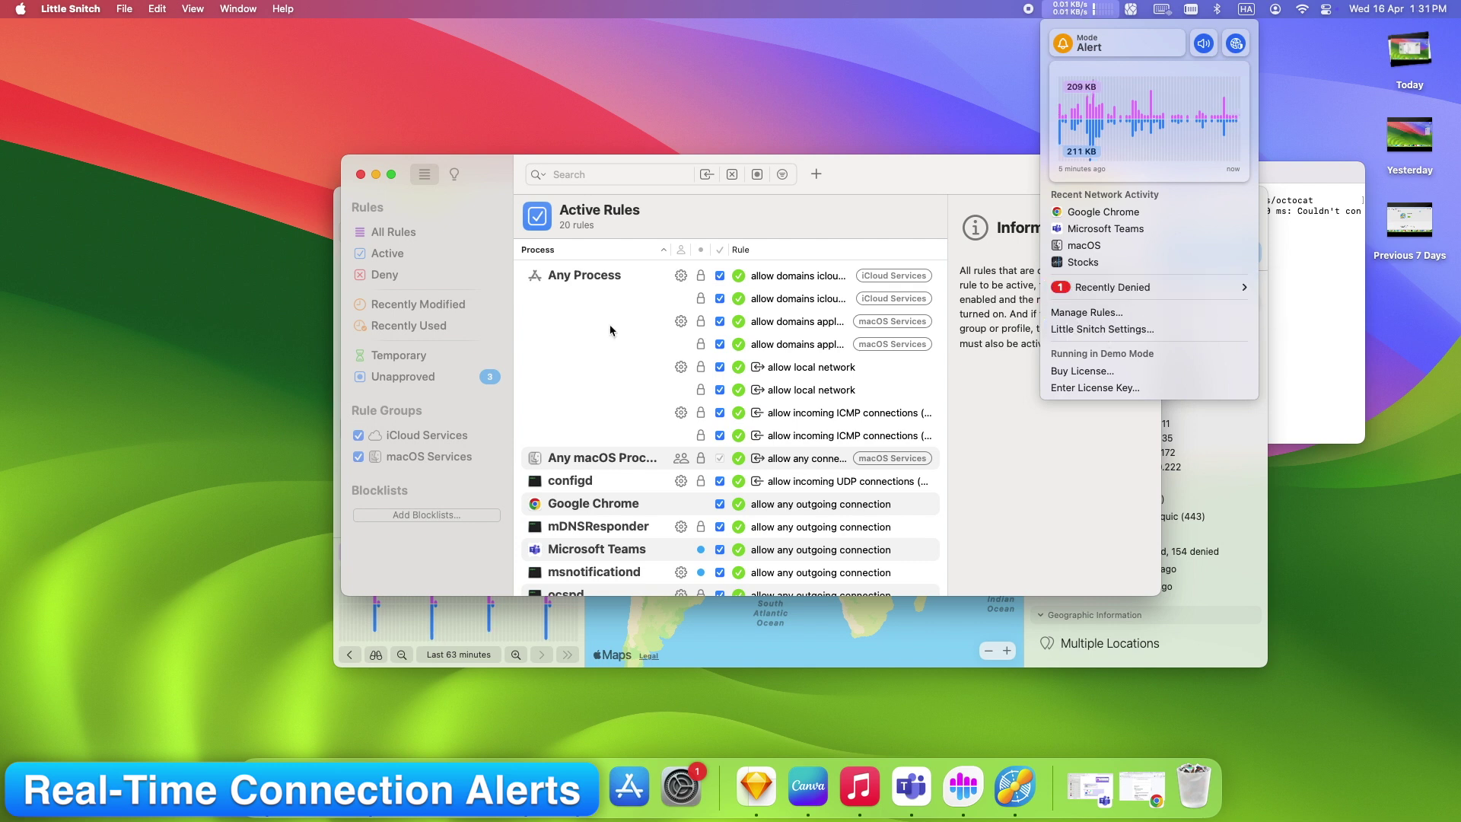
Step: Filter rules by 'termin' and delete Terminal's curl-to-github.com deny rule
{"action": "left_click", "coordinate": [601, 174]}
{"action": "type", "text": "terminal"}
{"action": "right_click", "coordinate": [632, 460]}
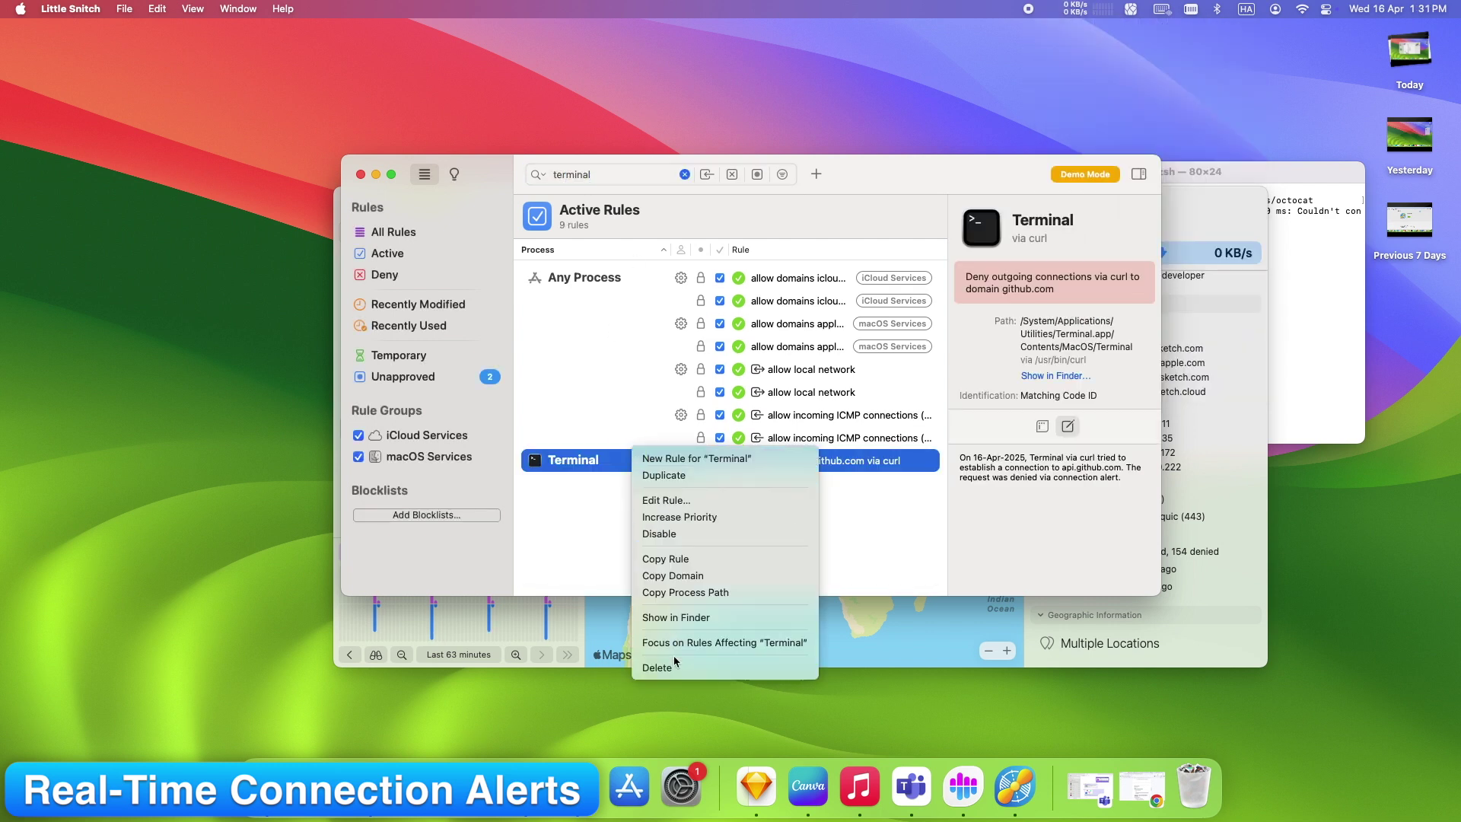
{"action": "left_click", "coordinate": [673, 659]}
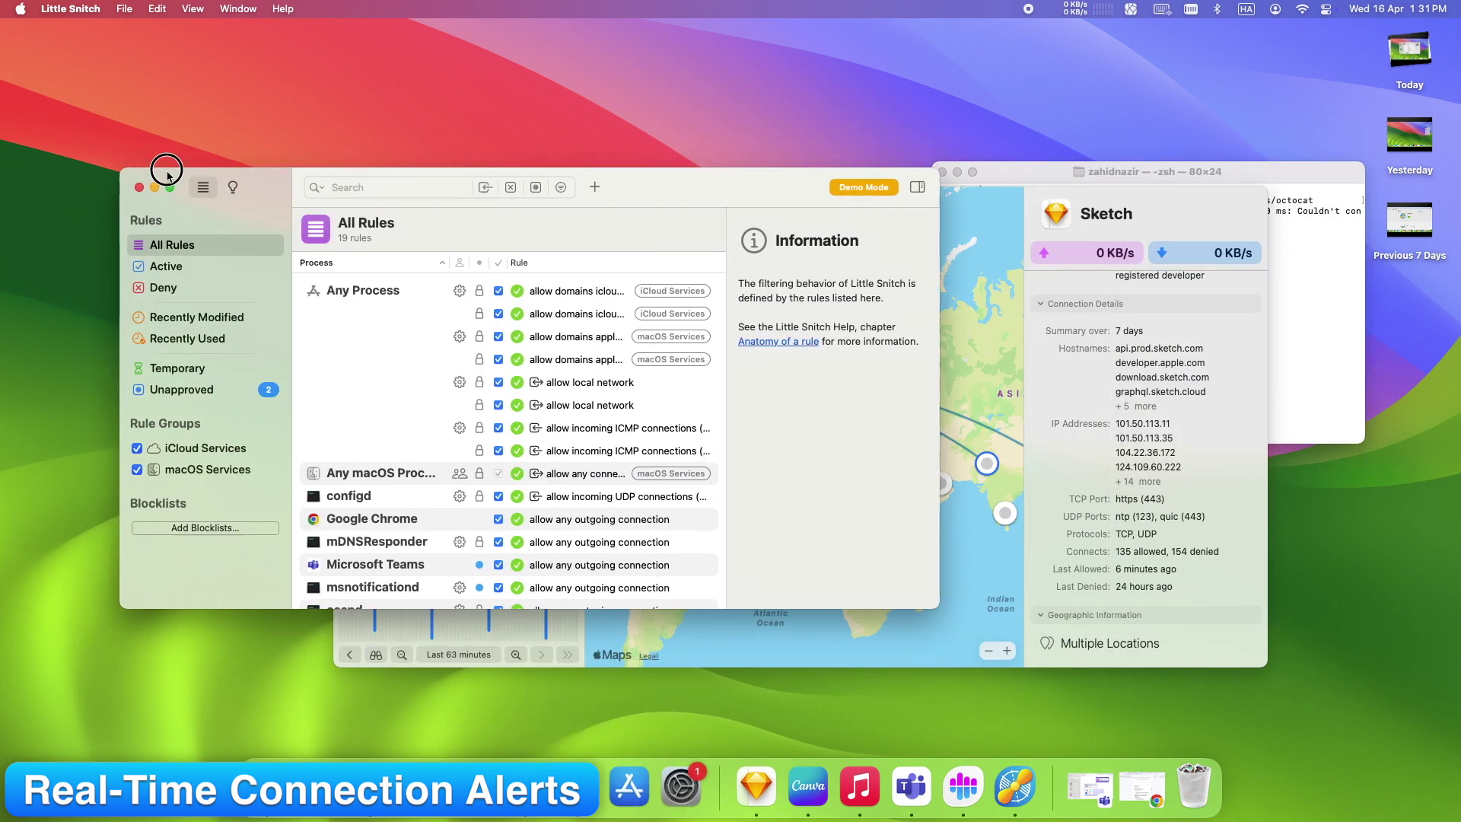
{"action": "left_click", "coordinate": [1087, 274]}
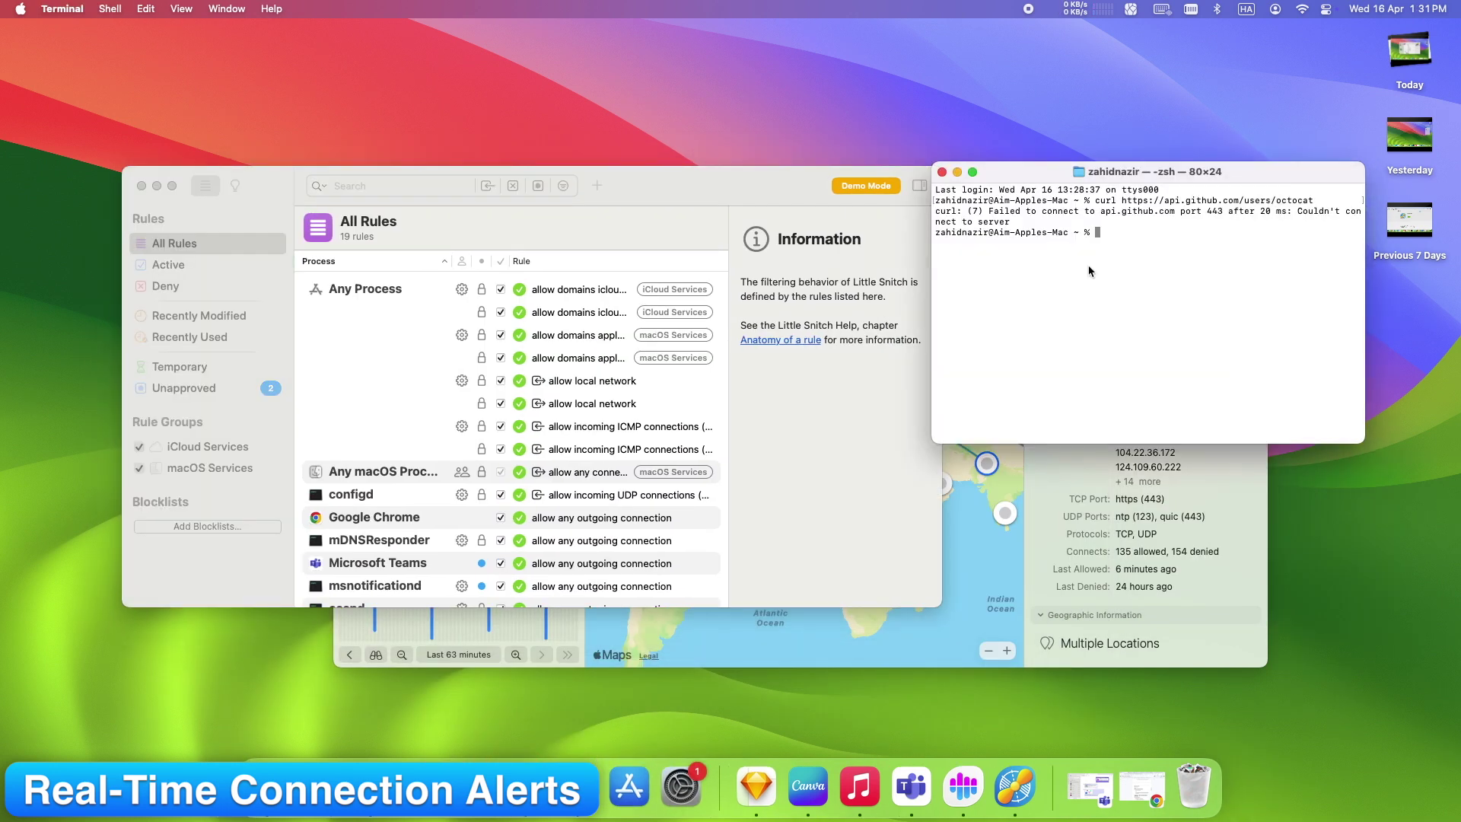
{"action": "type", "text": "clear"}
{"action": "key", "text": "Return"}
{"action": "type", "text": "curl https://api.github.com/users/octocat"}
{"action": "key", "text": "Return"}
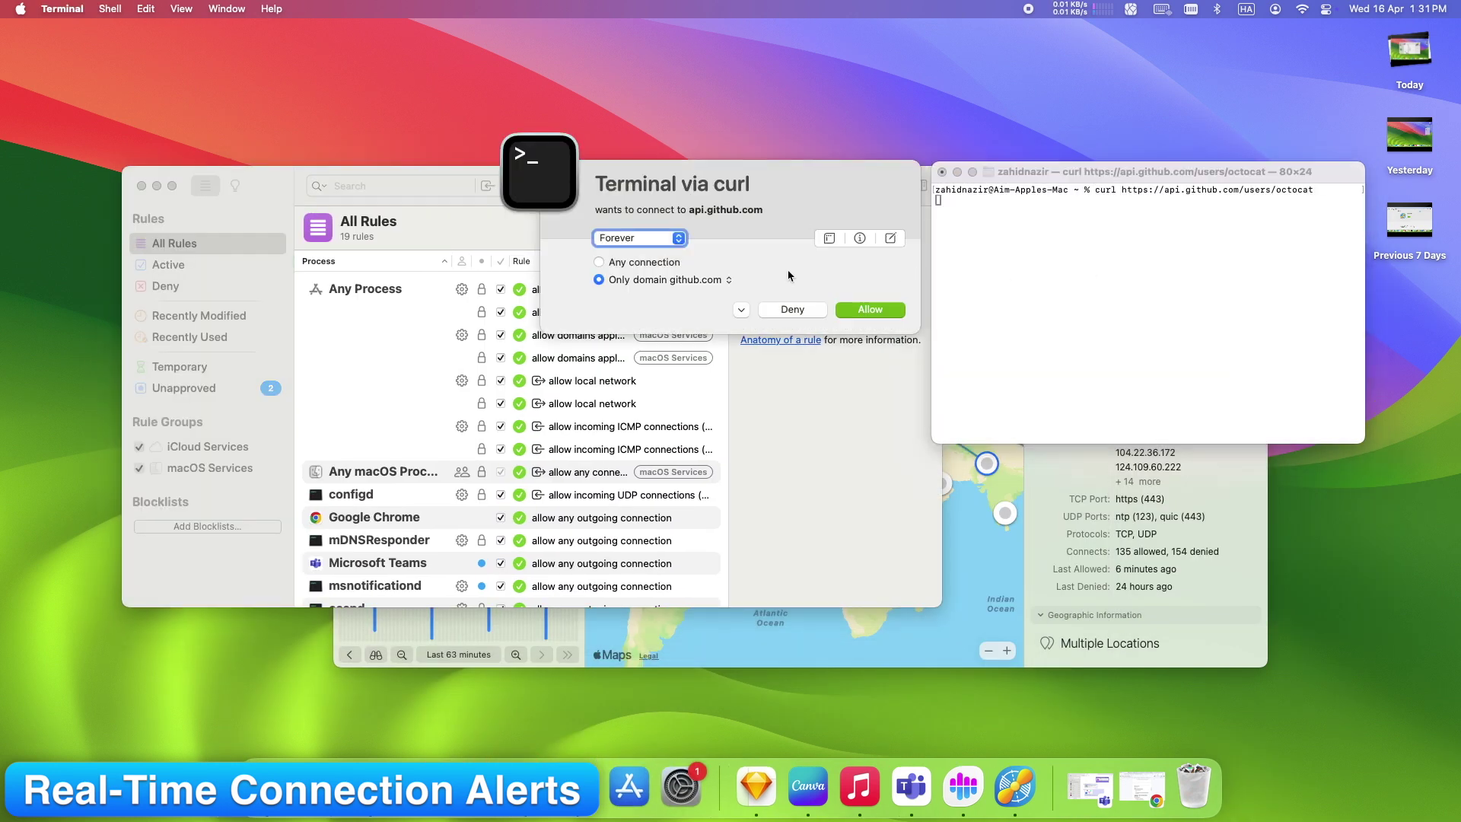
Step: In the connection alert, set duration to Once, view connection info and notes, then allow it
{"action": "left_click", "coordinate": [640, 238]}
{"action": "left_click", "coordinate": [611, 430]}
{"action": "left_click", "coordinate": [829, 238]}
{"action": "left_click", "coordinate": [860, 238]}
{"action": "left_click", "coordinate": [891, 238]}
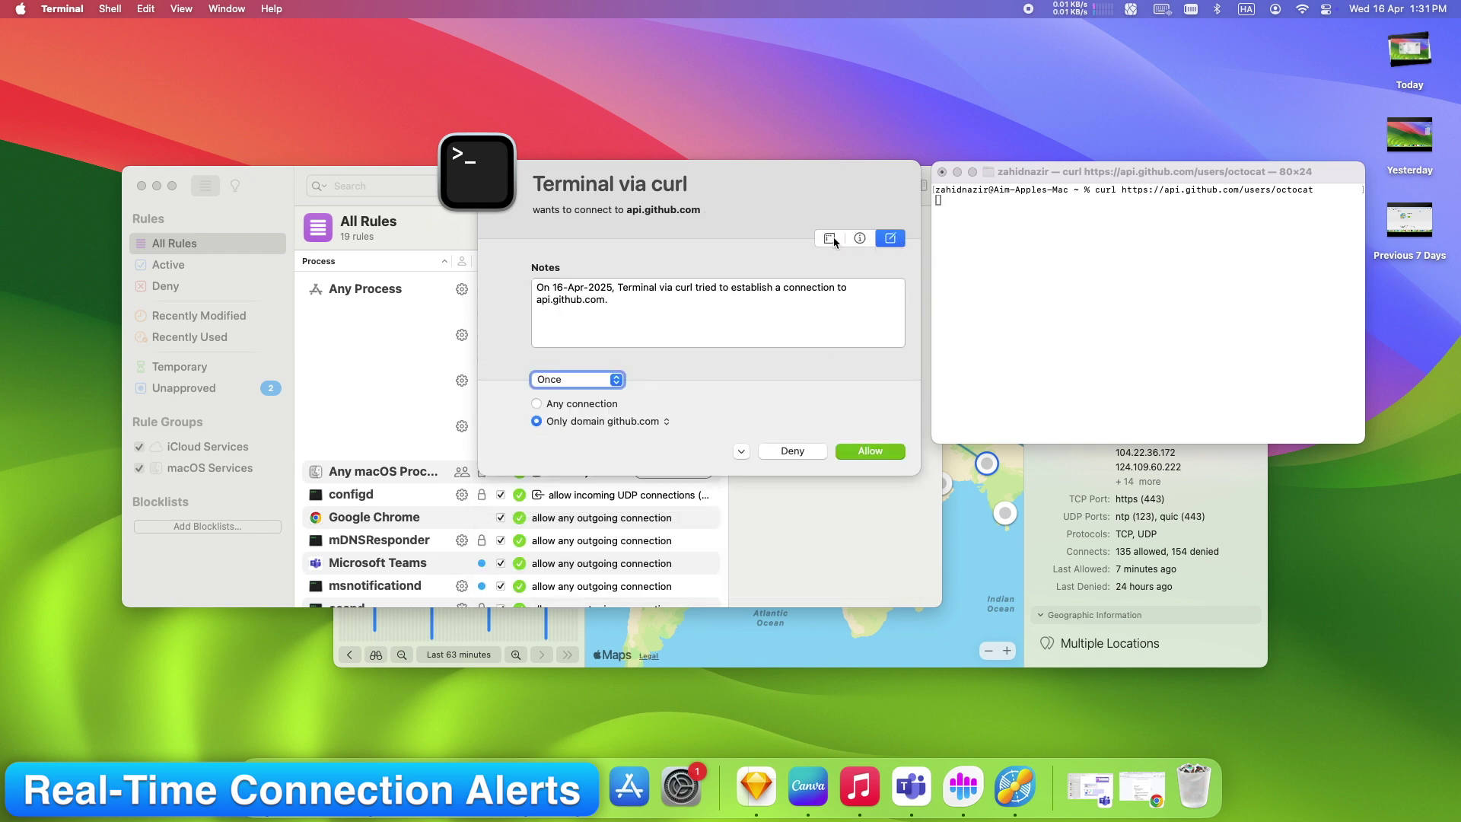
{"action": "left_click", "coordinate": [829, 238]}
{"action": "left_click", "coordinate": [884, 432]}
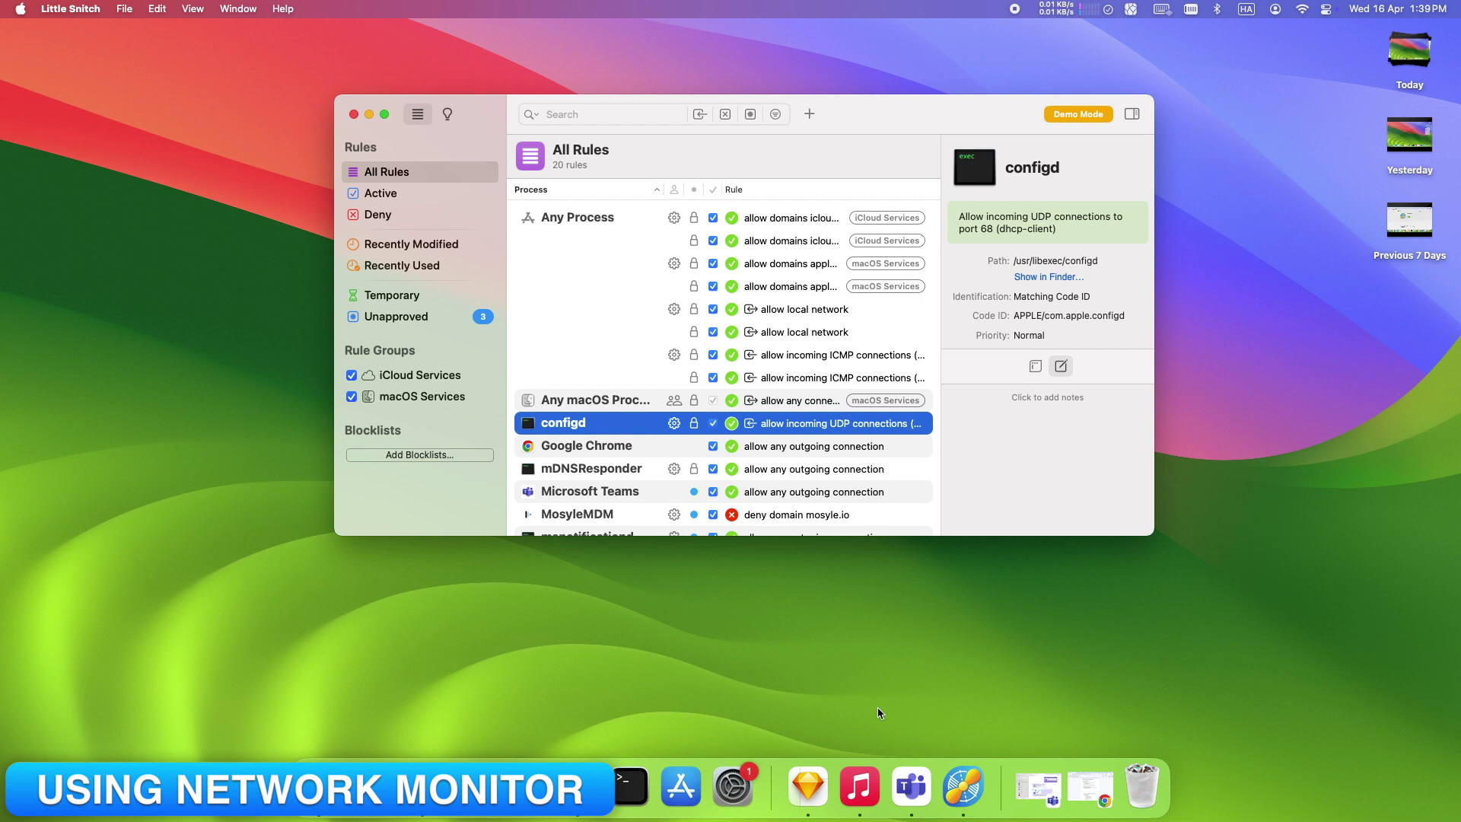
Step: Open Network Monitor from the Little Snitch menu-bar status overview's traffic graph
{"action": "left_click", "coordinate": [1109, 9]}
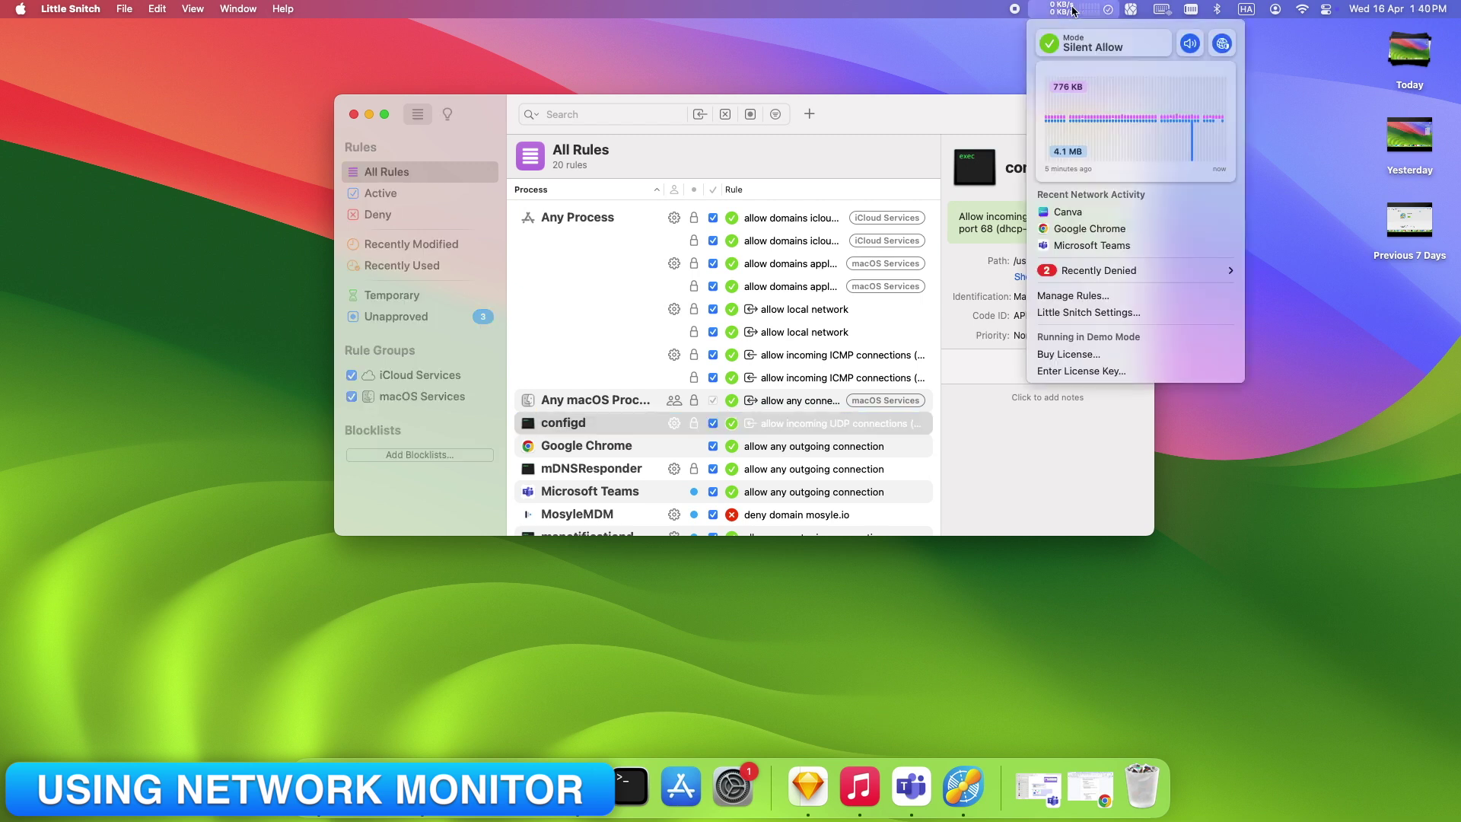
{"action": "left_click", "coordinate": [1118, 130]}
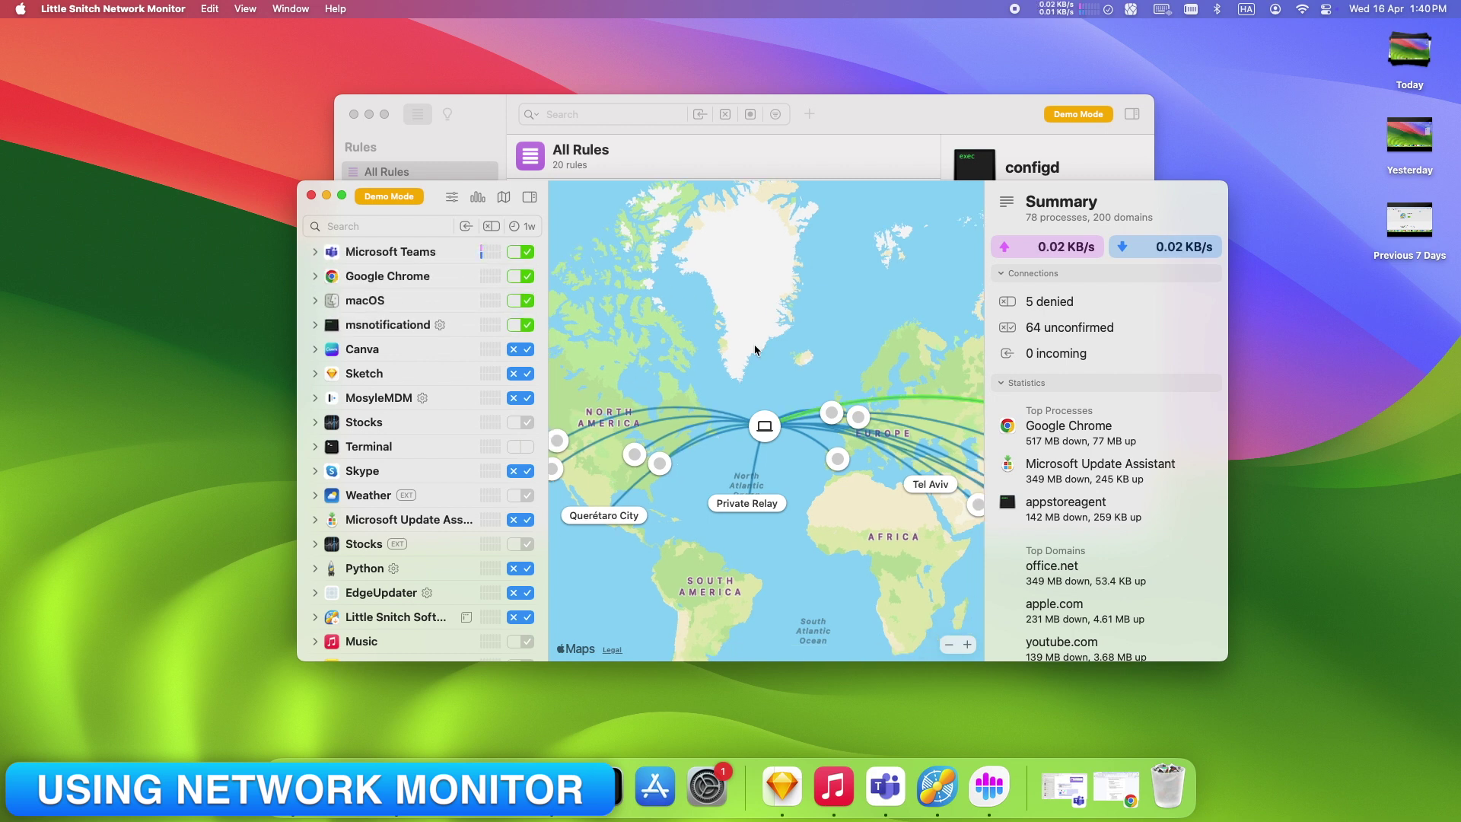
Step: Centre the connection world map on this computer's location
{"action": "scroll", "coordinate": [756, 349], "scroll_direction": "up", "scroll_amount": 3}
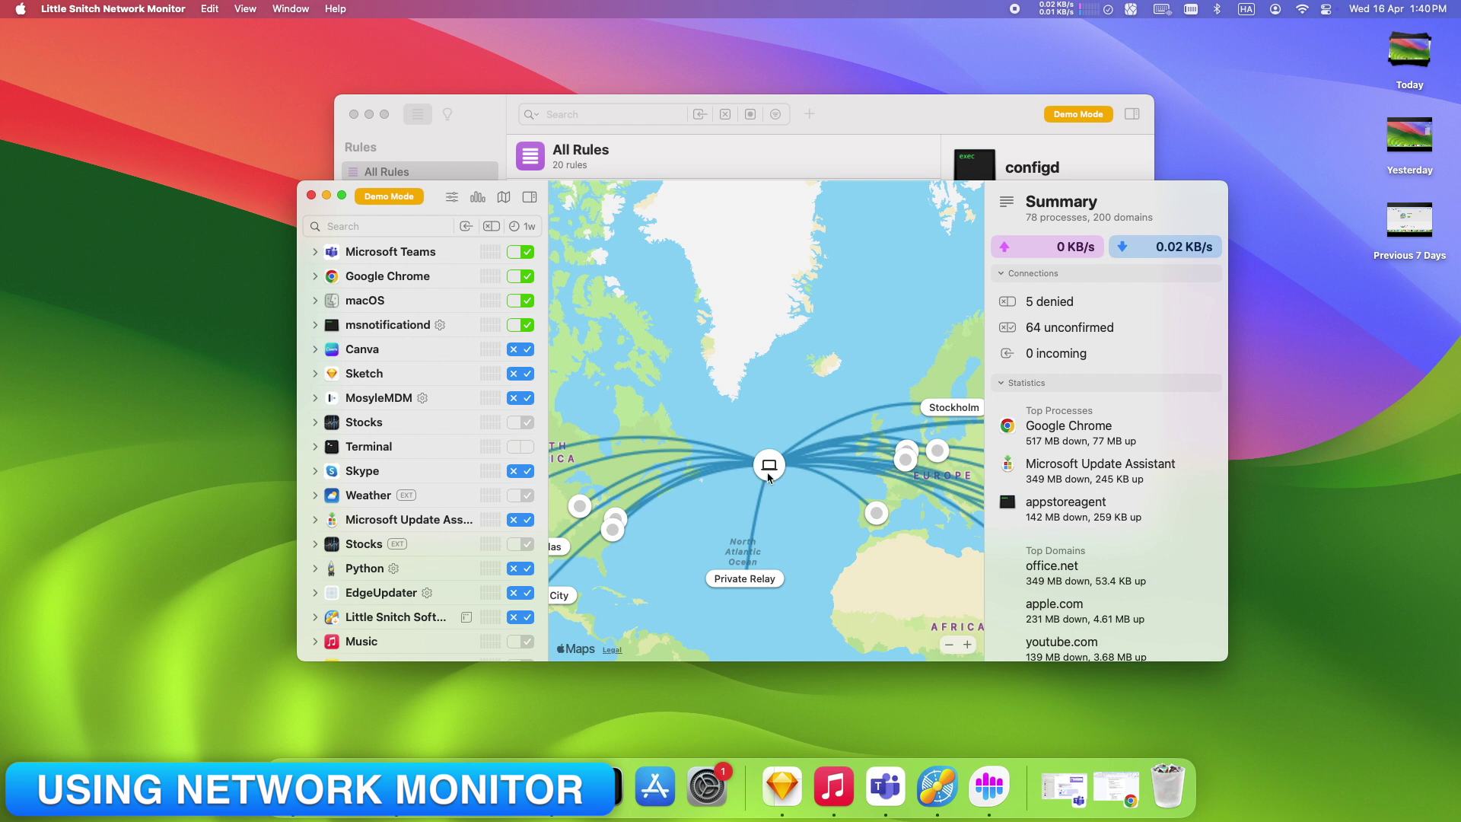
{"action": "scroll", "coordinate": [712, 495], "scroll_direction": "up", "scroll_amount": 3}
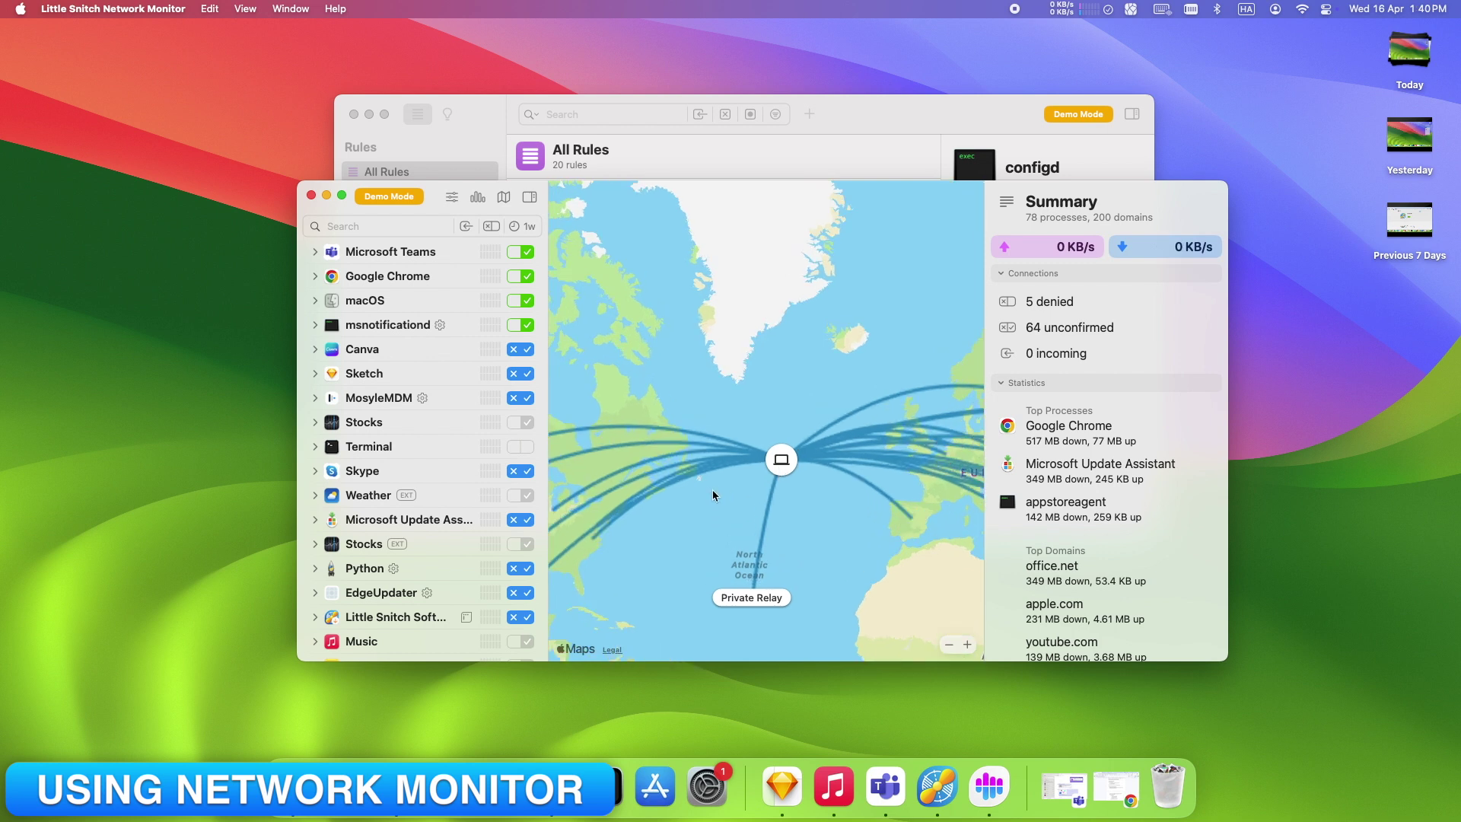
{"action": "left_click", "coordinate": [792, 466]}
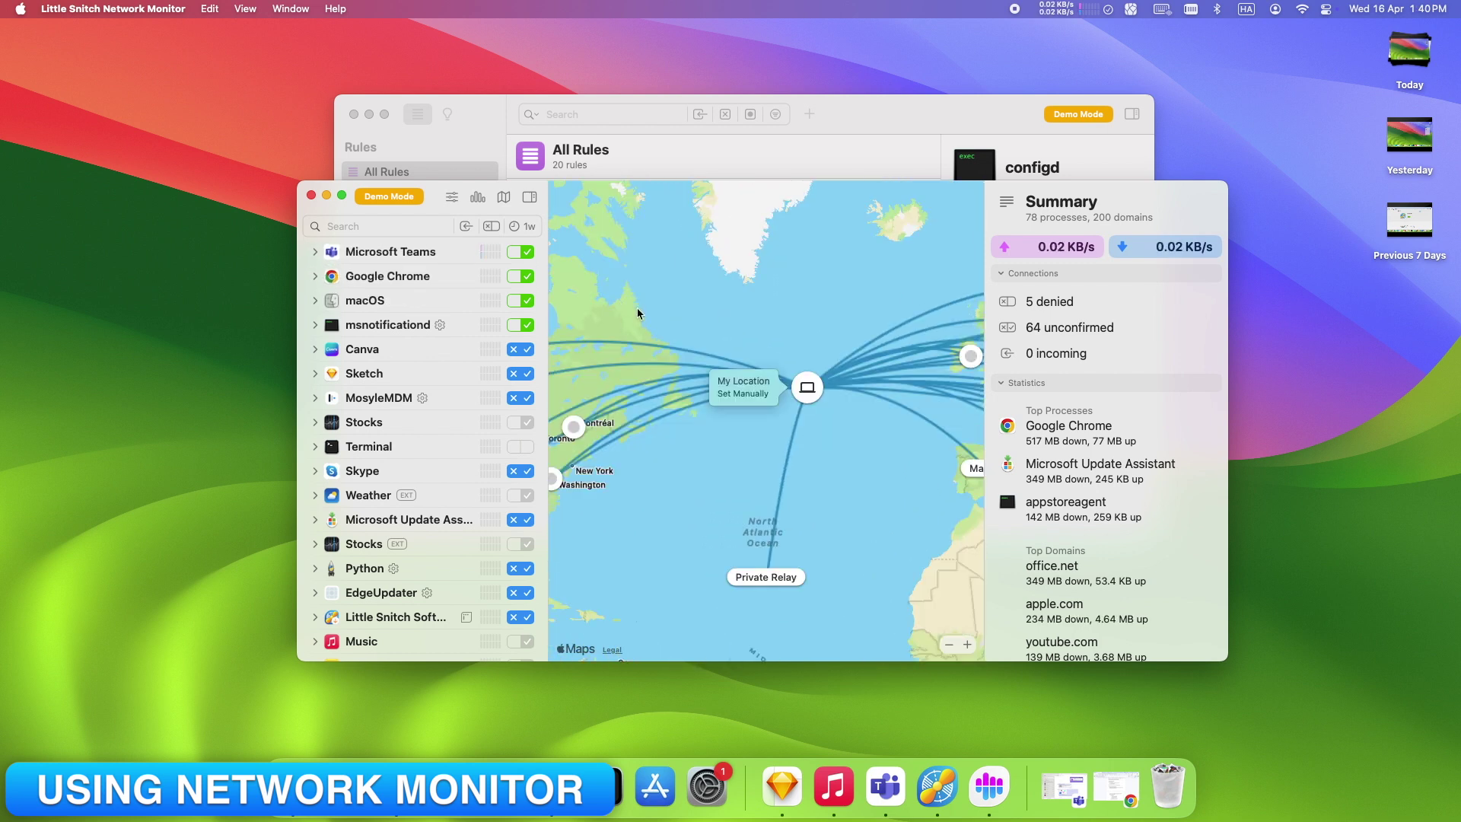
Step: Browse up and down through the Network Monitor process list
{"action": "left_click", "coordinate": [384, 227]}
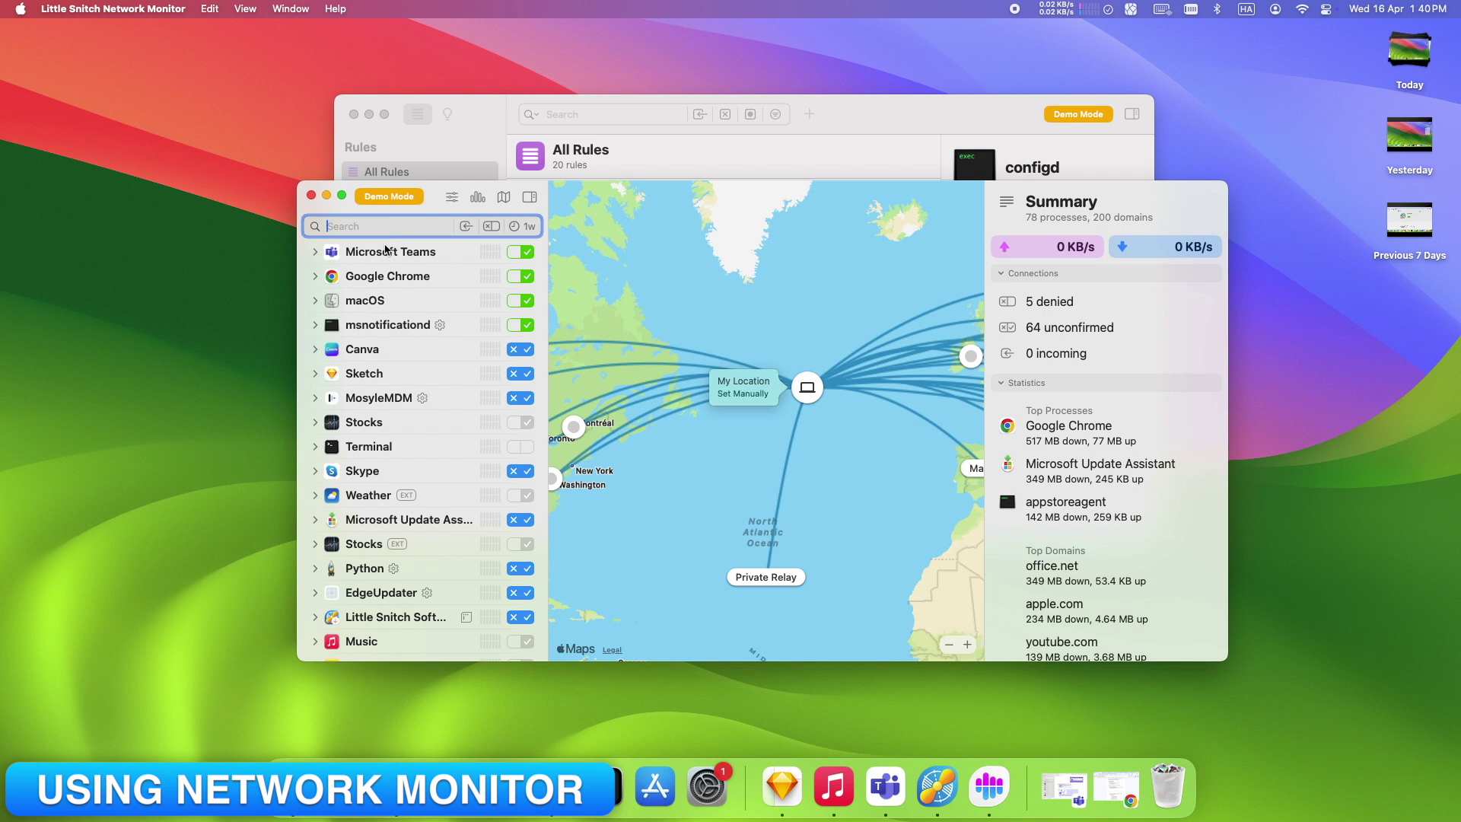
{"action": "scroll", "coordinate": [386, 449], "scroll_direction": "down", "scroll_amount": 1}
{"action": "scroll", "coordinate": [386, 450], "scroll_direction": "up", "scroll_amount": 1}
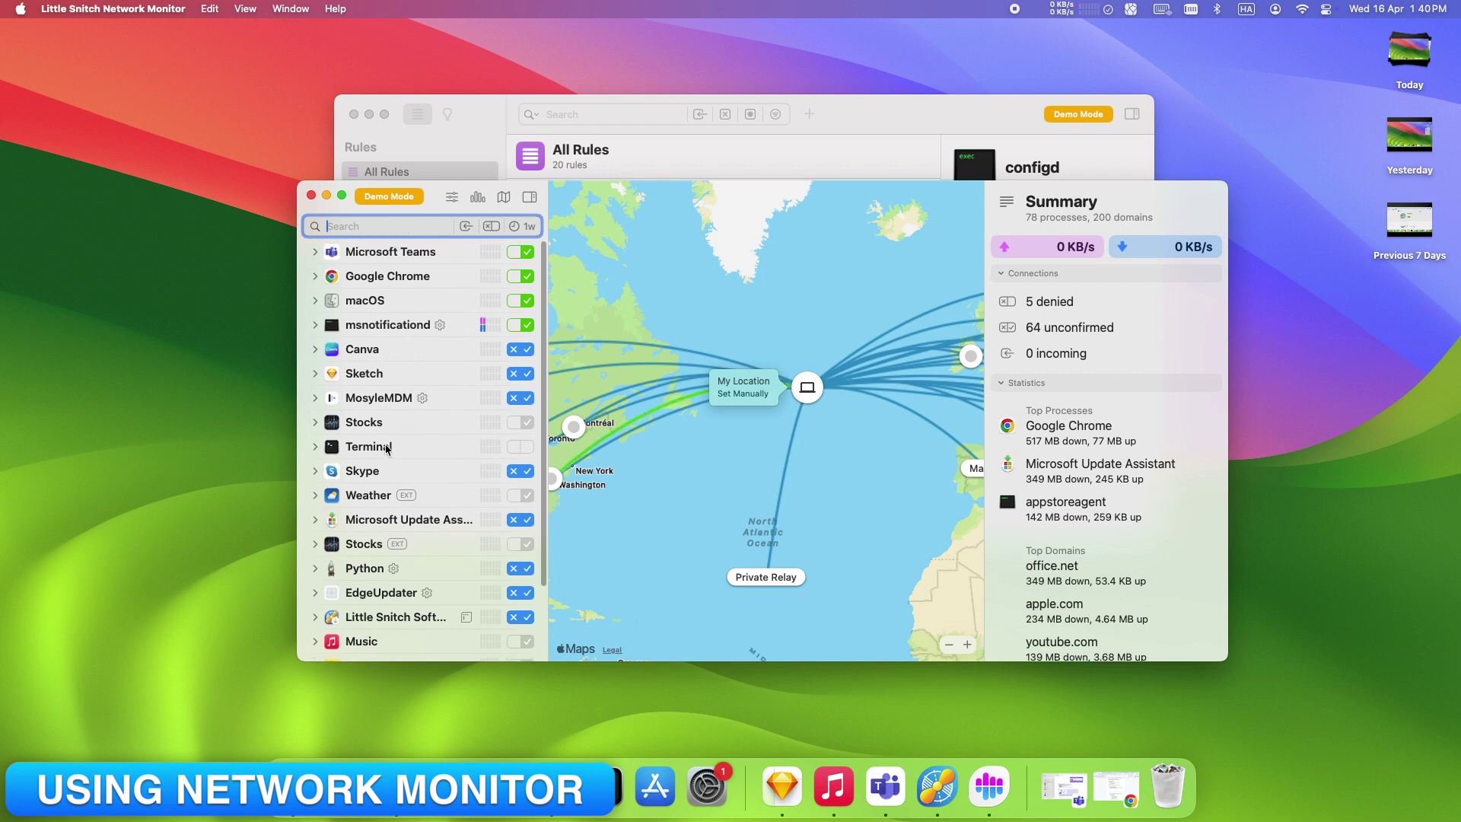
{"action": "scroll", "coordinate": [384, 450], "scroll_direction": "down", "scroll_amount": 4}
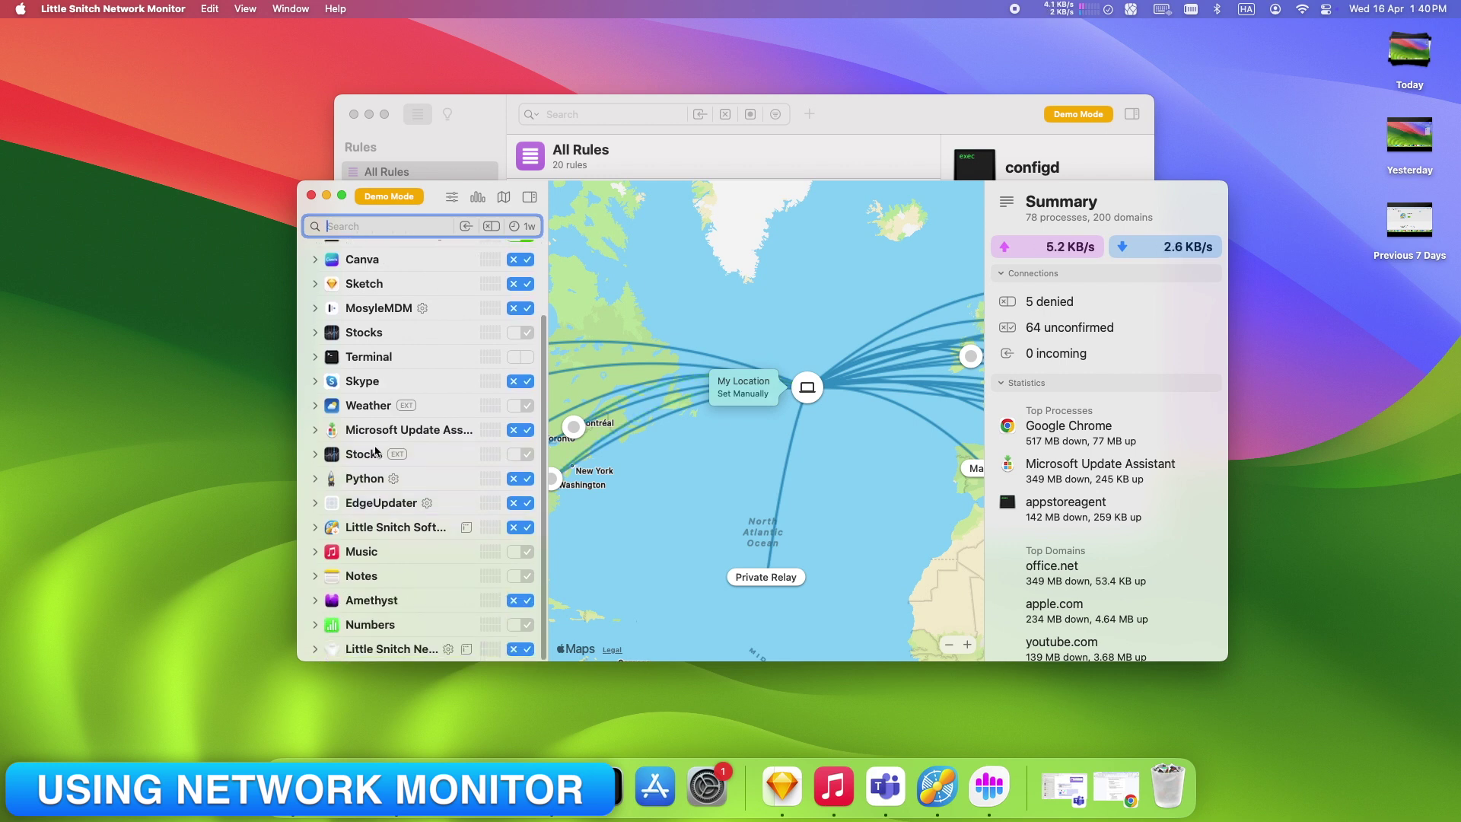
{"action": "scroll", "coordinate": [365, 346], "scroll_direction": "up", "scroll_amount": 3}
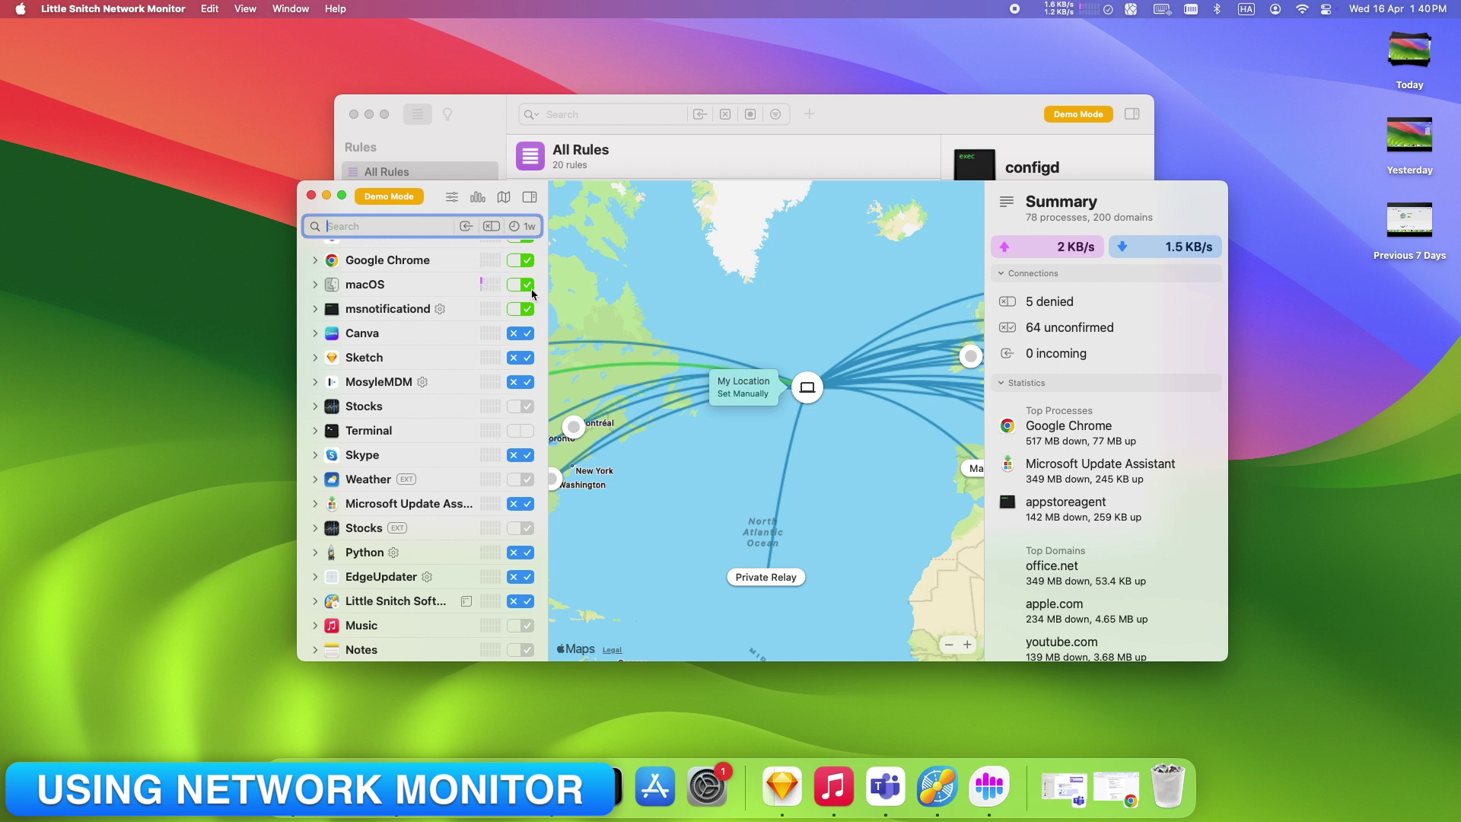
Step: Collapse and re-expand Statistics, then show Terminal's path, signature and connections
{"action": "left_click", "coordinate": [1001, 385]}
{"action": "left_click", "coordinate": [1037, 385]}
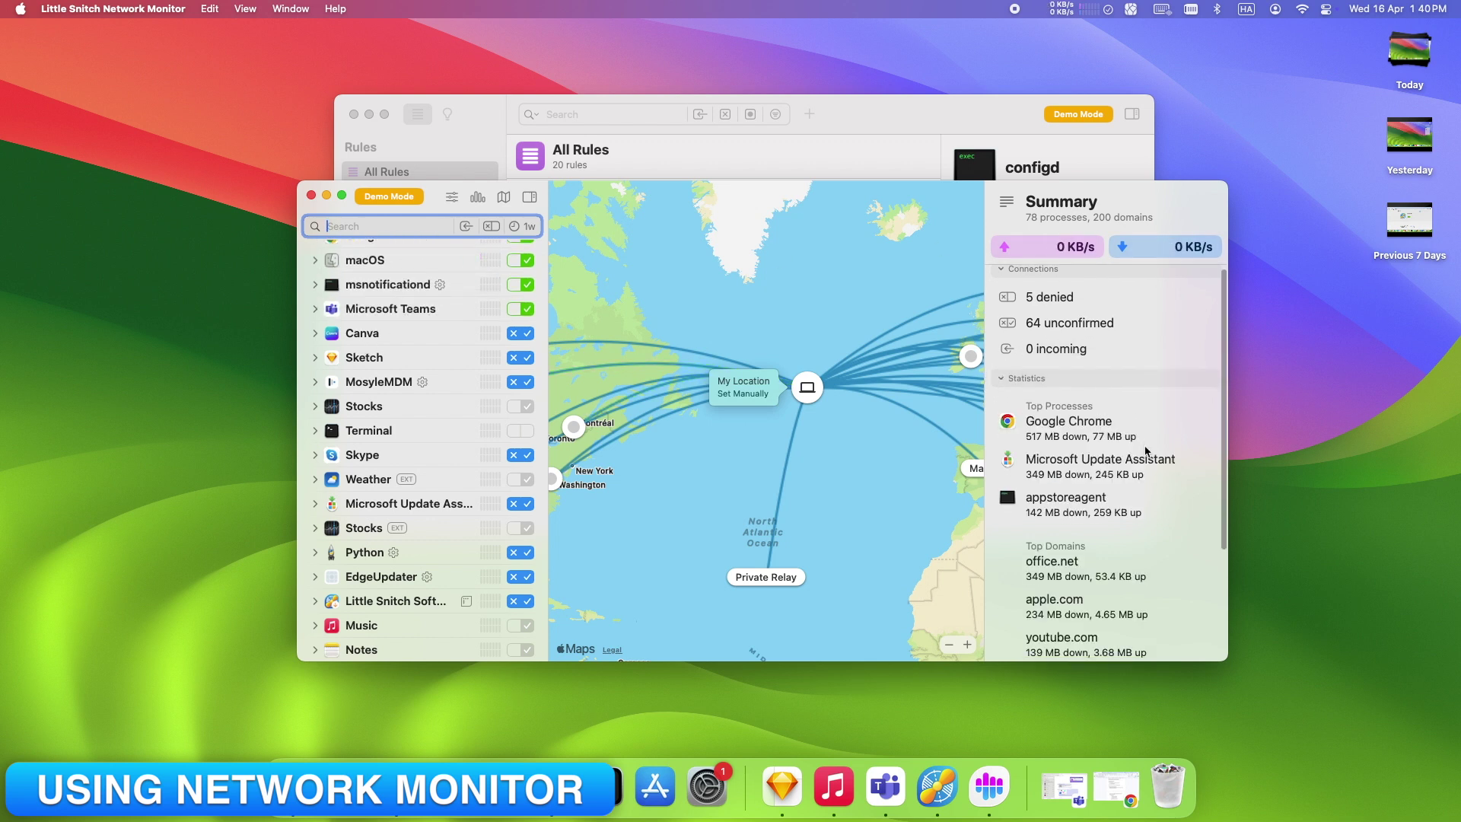
{"action": "scroll", "coordinate": [1145, 450], "scroll_direction": "down", "scroll_amount": 3}
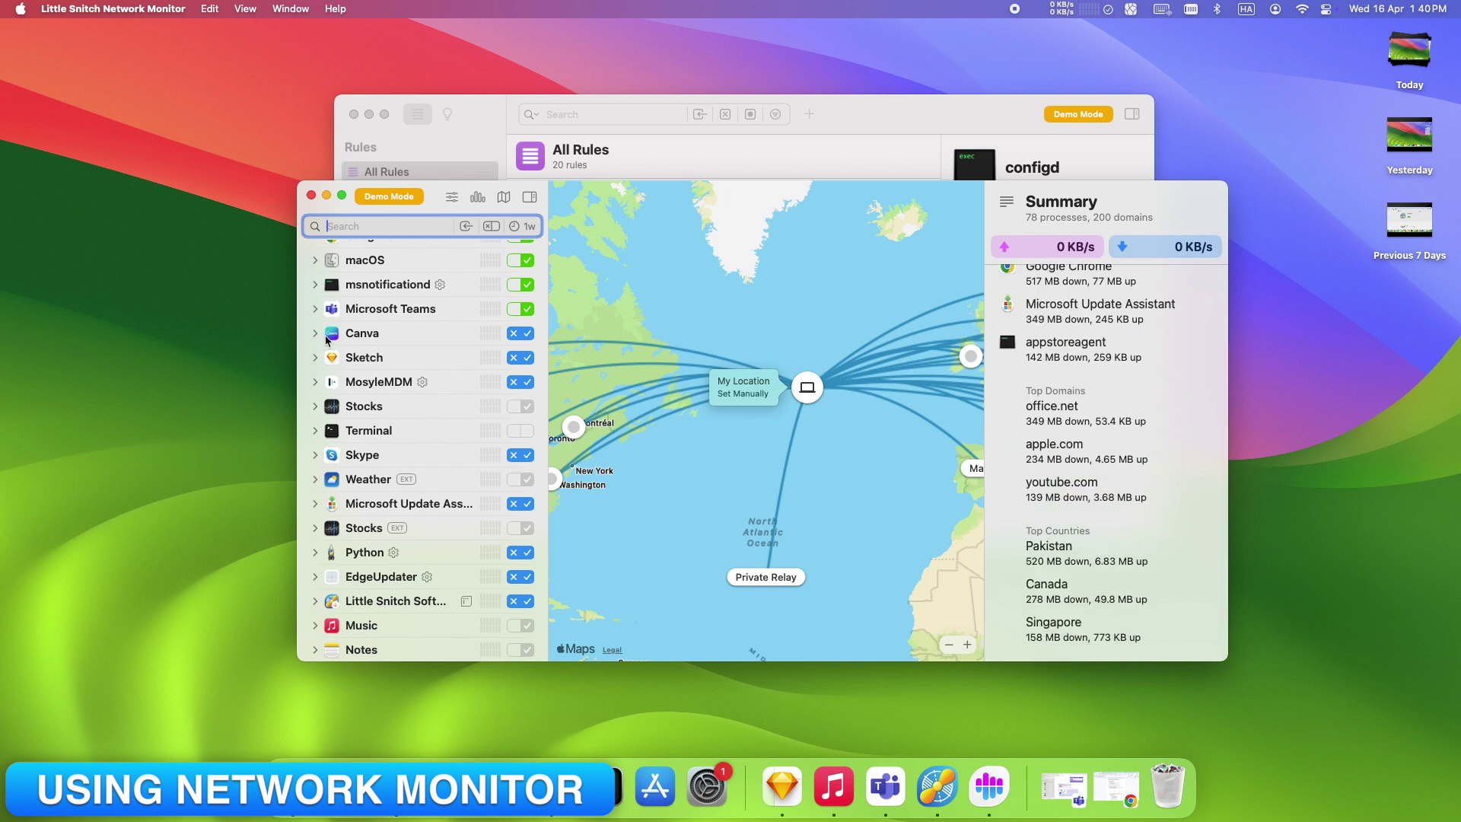
{"action": "left_click", "coordinate": [383, 431]}
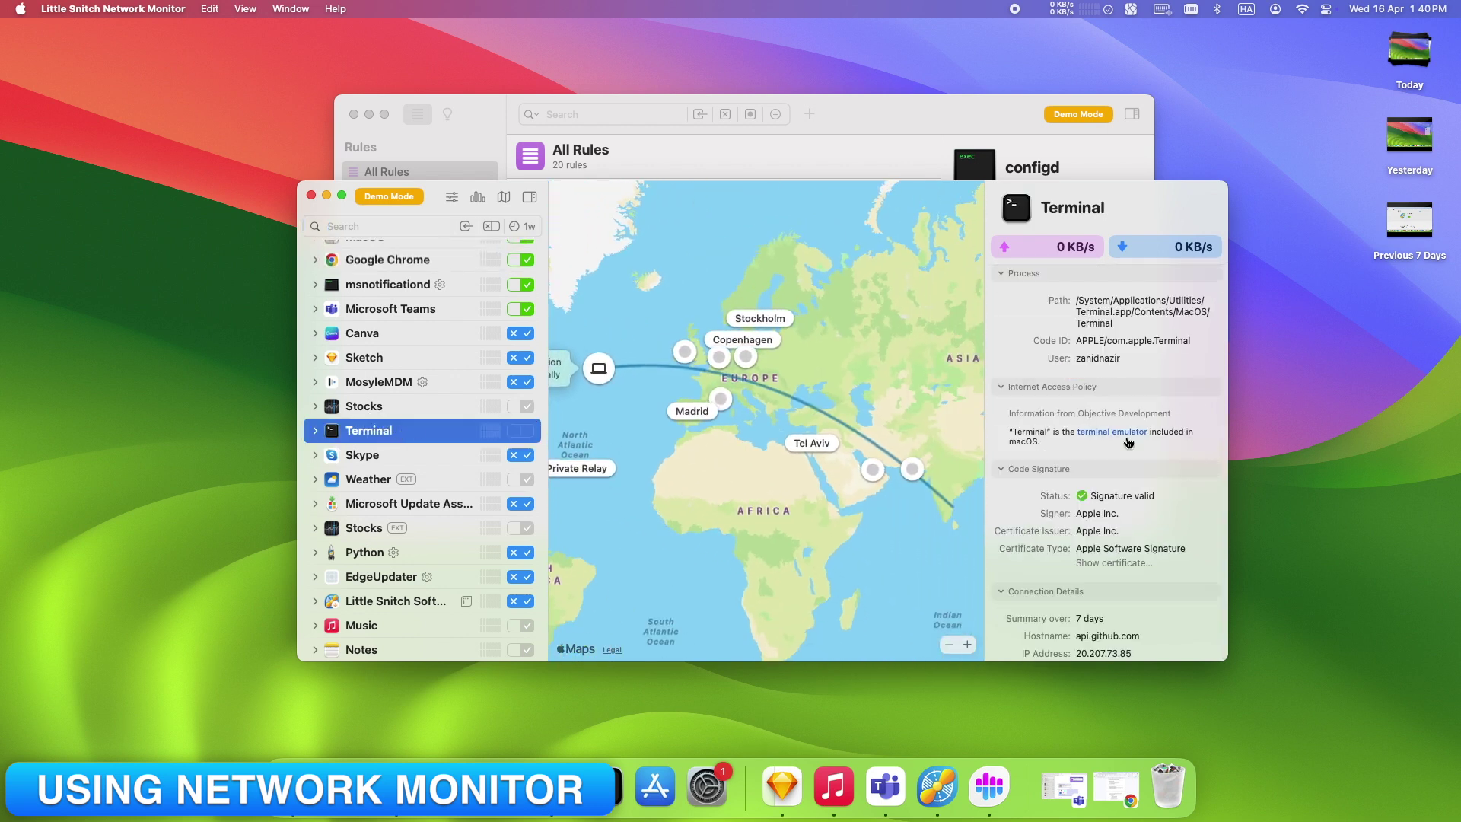
Step: Scroll through Terminal's connection details
{"action": "scroll", "coordinate": [1113, 450], "scroll_direction": "down", "scroll_amount": 2}
{"action": "scroll", "coordinate": [1113, 451], "scroll_direction": "down", "scroll_amount": 3}
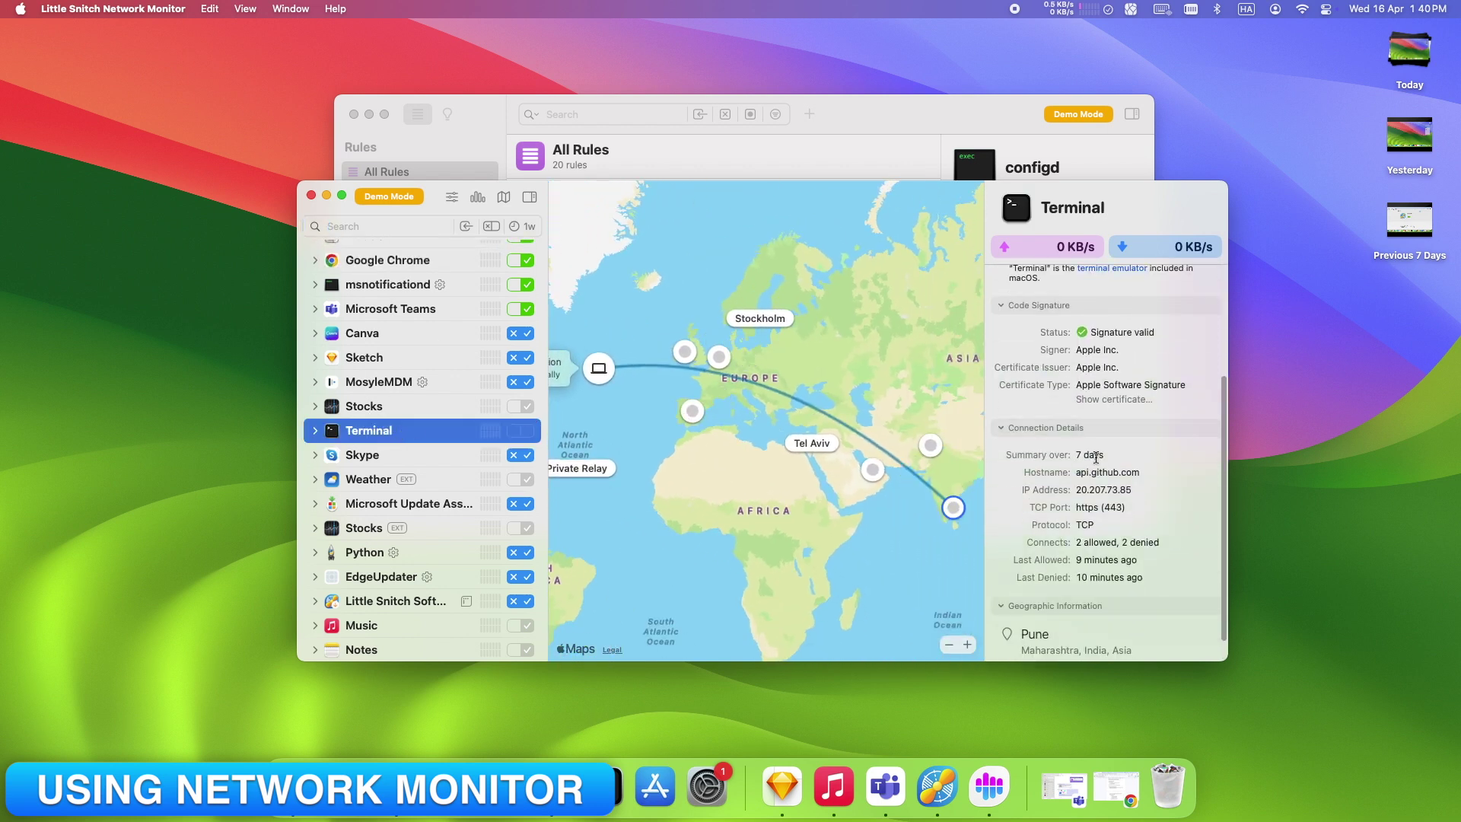
{"action": "scroll", "coordinate": [1096, 457], "scroll_direction": "down", "scroll_amount": 1}
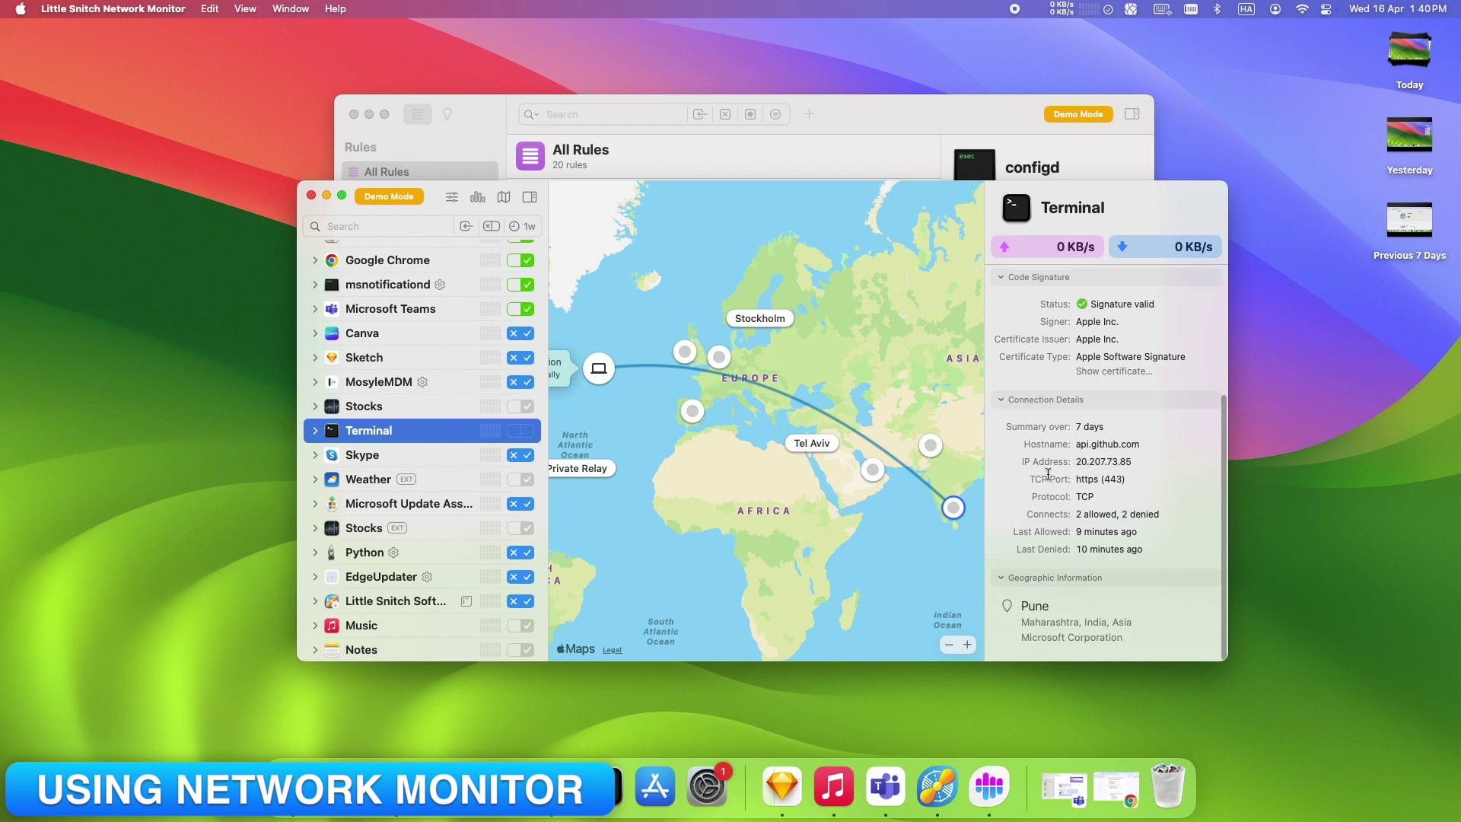
{"action": "scroll", "coordinate": [1054, 446], "scroll_direction": "up", "scroll_amount": 1}
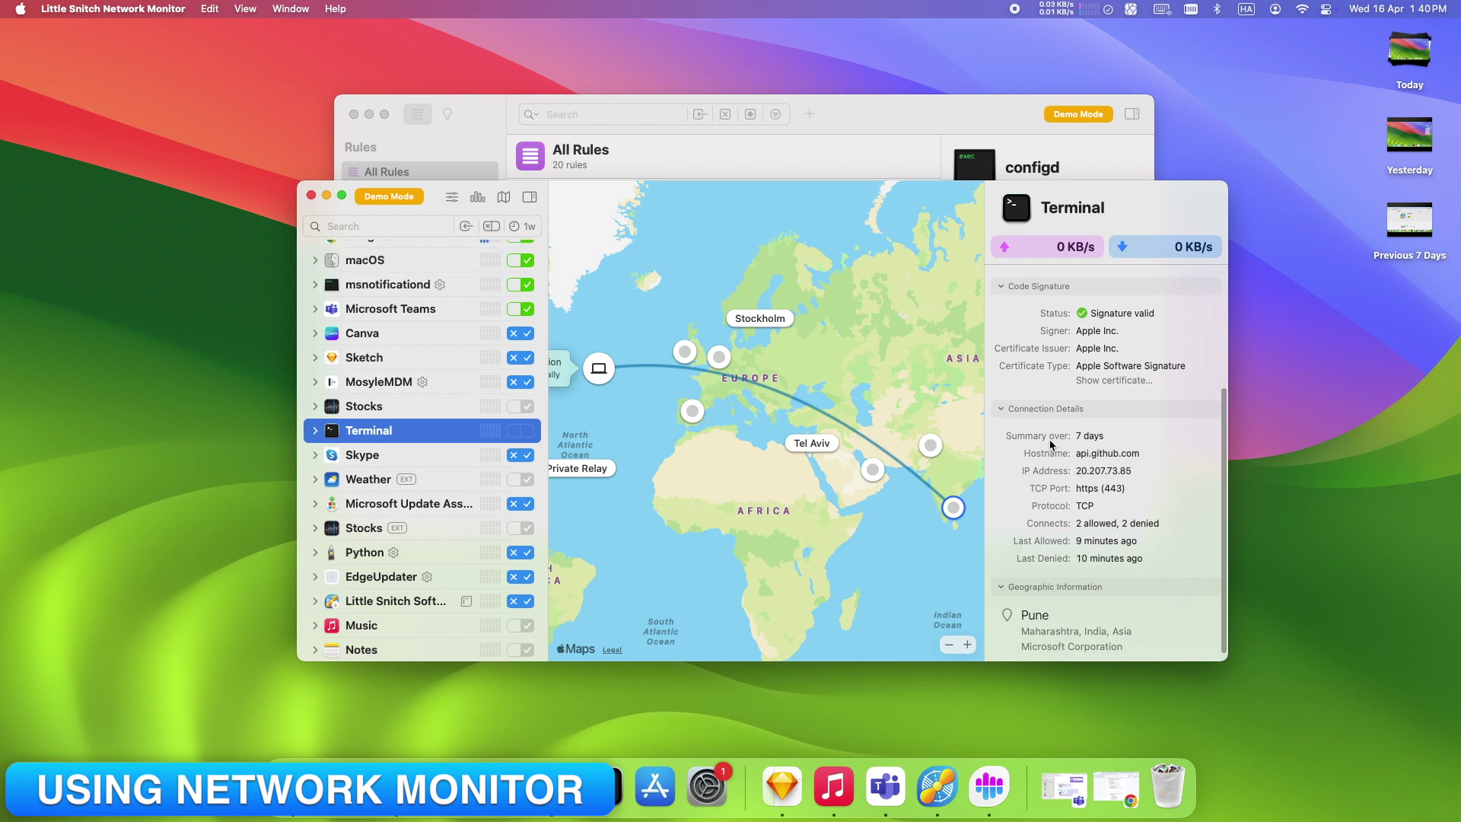
{"action": "scroll", "coordinate": [413, 495], "scroll_direction": "up", "scroll_amount": 1}
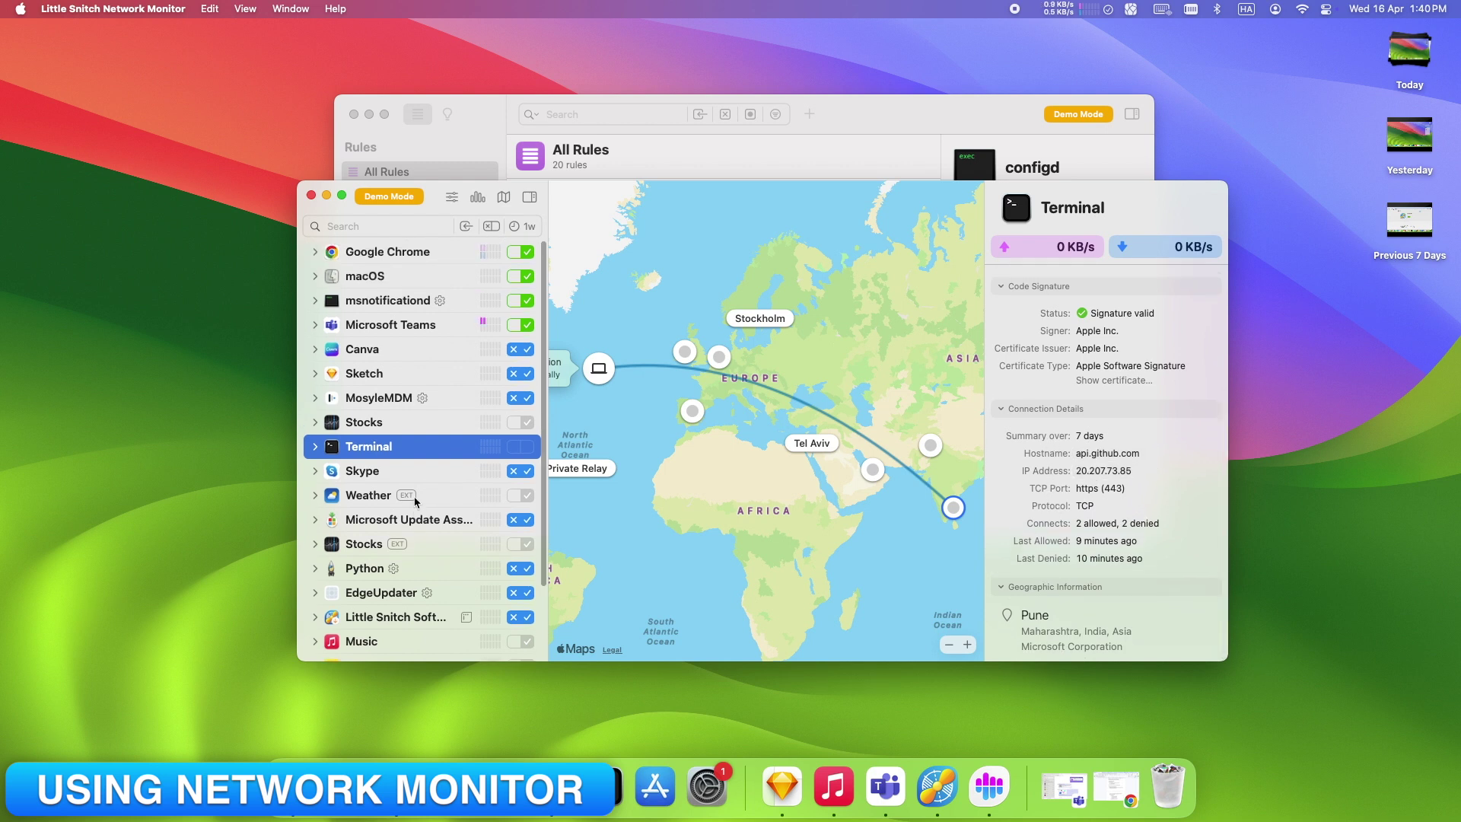
Step: View Sketch's and Google Chrome's connection details, then search the processes for 'Notes'
{"action": "left_click", "coordinate": [379, 374]}
{"action": "left_click", "coordinate": [387, 251]}
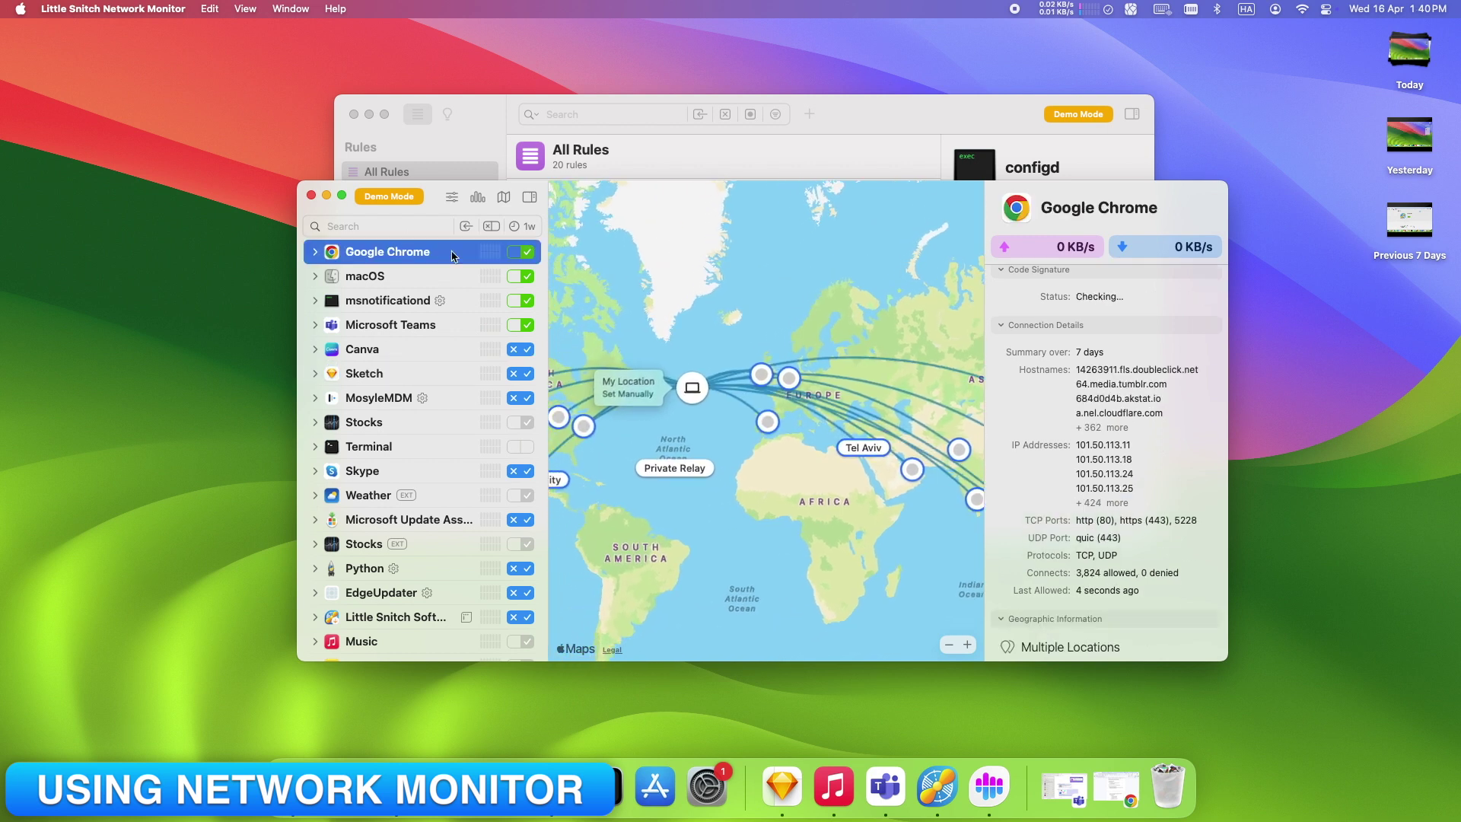
{"action": "scroll", "coordinate": [1111, 487], "scroll_direction": "down", "scroll_amount": 1}
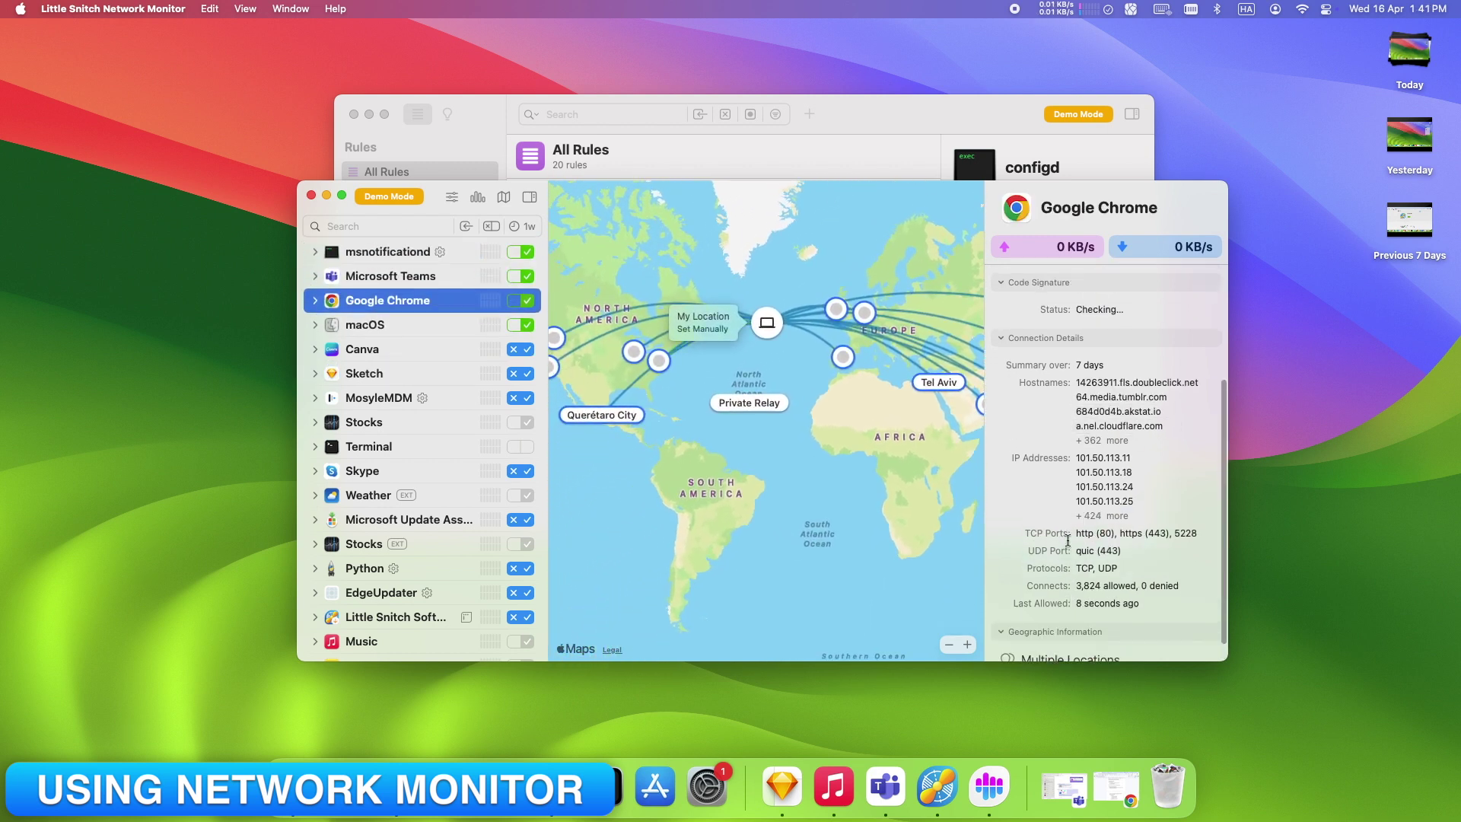
{"action": "key", "text": "super+f"}
{"action": "type", "text": "Notes"}
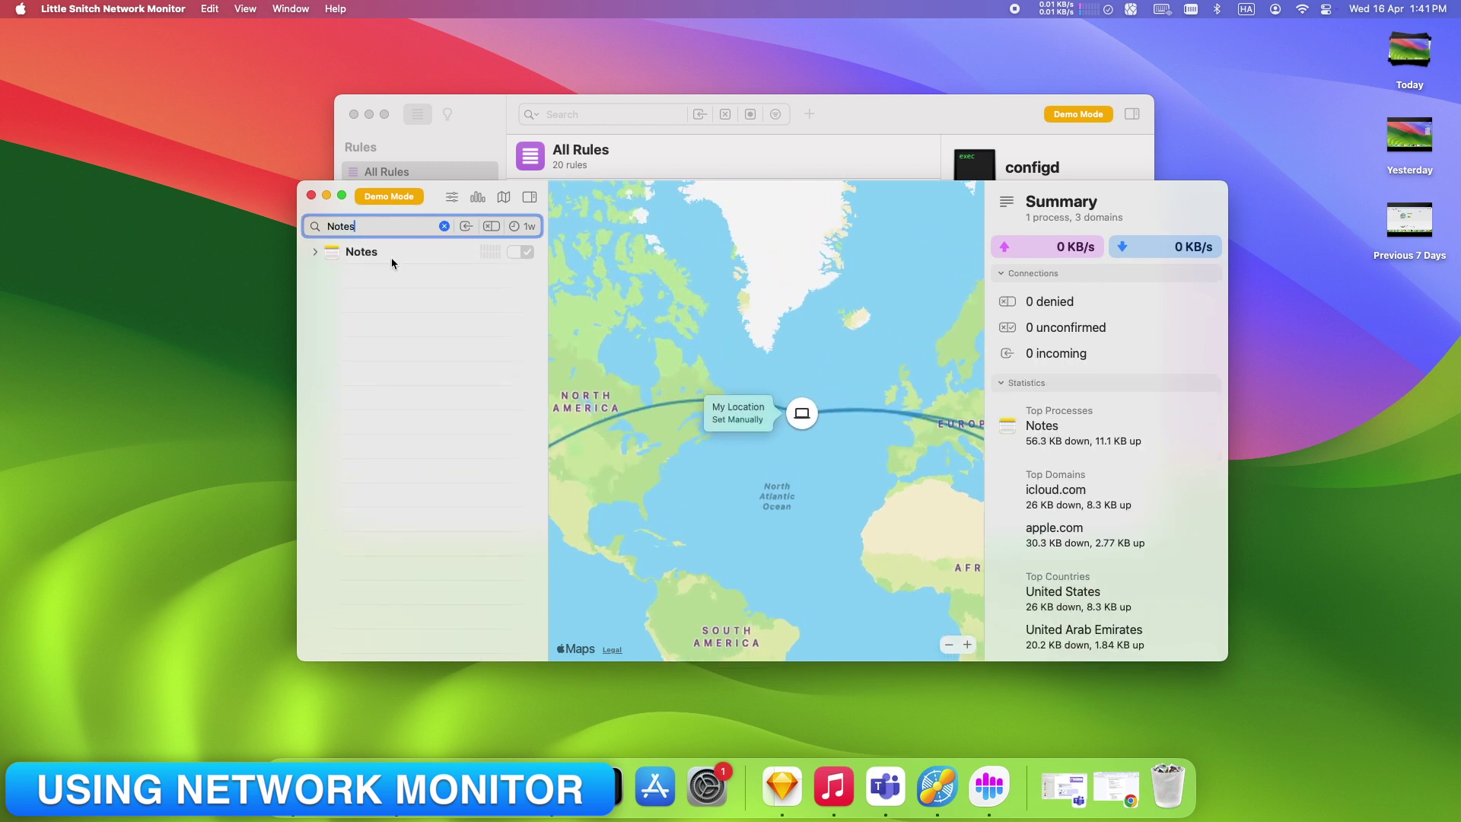
Step: Expand Notes and bring up the context menu for its apple.com domain
{"action": "left_click", "coordinate": [392, 257]}
{"action": "key", "text": "Right"}
{"action": "key", "text": "Down"}
{"action": "left_click", "coordinate": [384, 294]}
{"action": "right_click", "coordinate": [390, 295]}
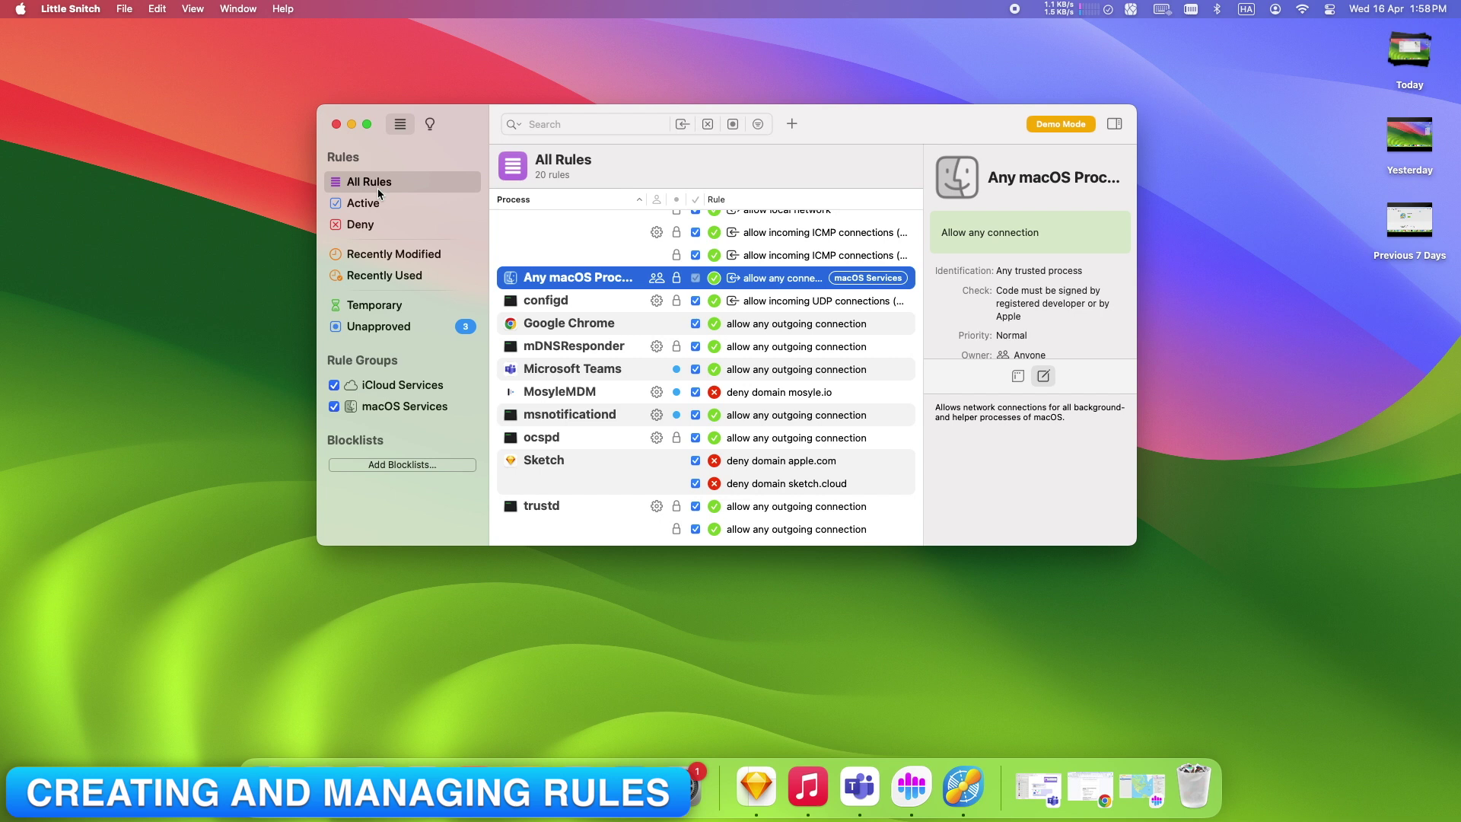
Step: Start a new rule and choose Blender from Applications as its process
{"action": "left_click", "coordinate": [792, 124]}
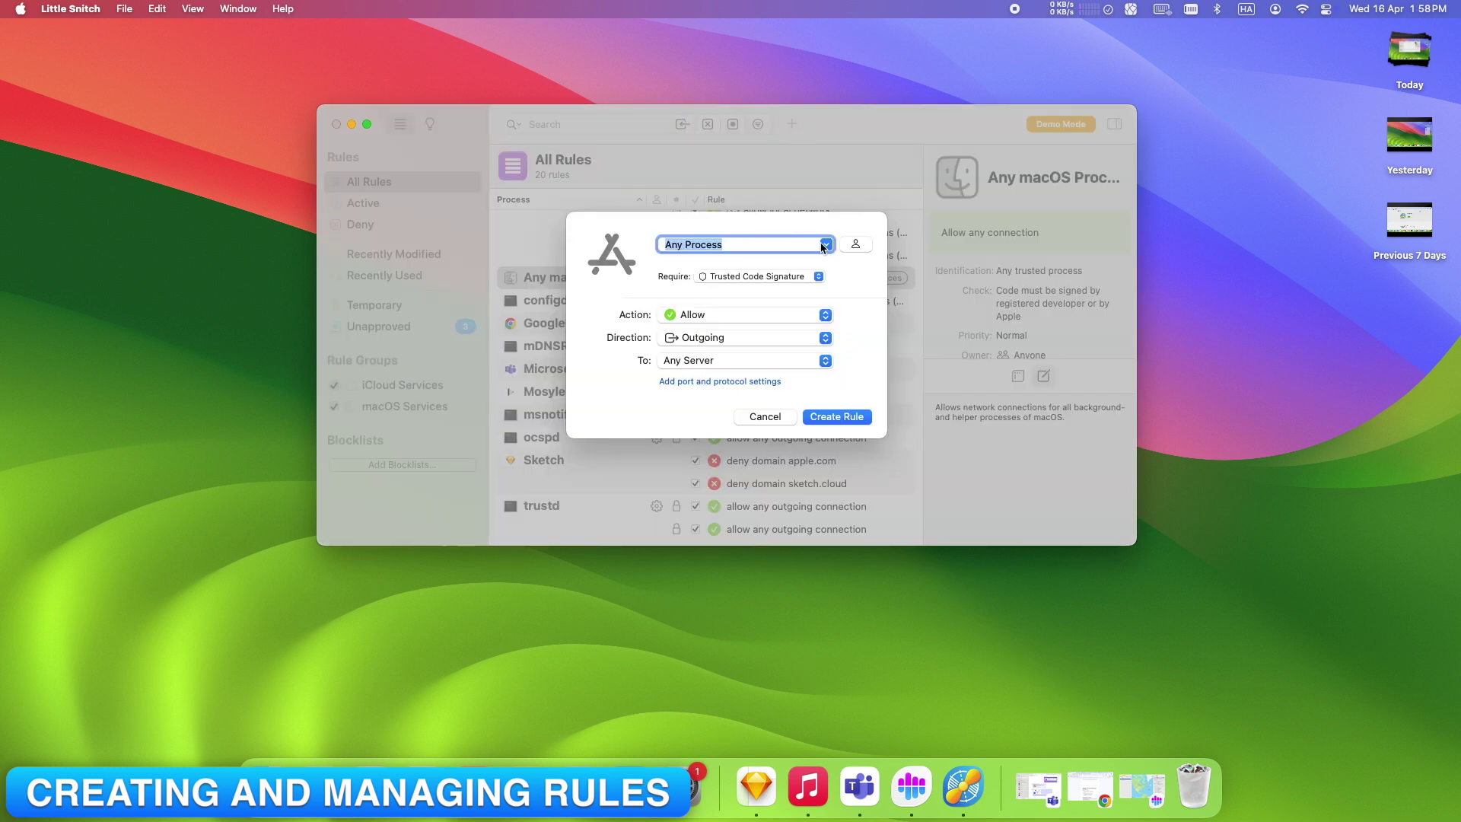
{"action": "left_click", "coordinate": [823, 246]}
{"action": "left_click", "coordinate": [723, 327]}
{"action": "left_click", "coordinate": [608, 388]}
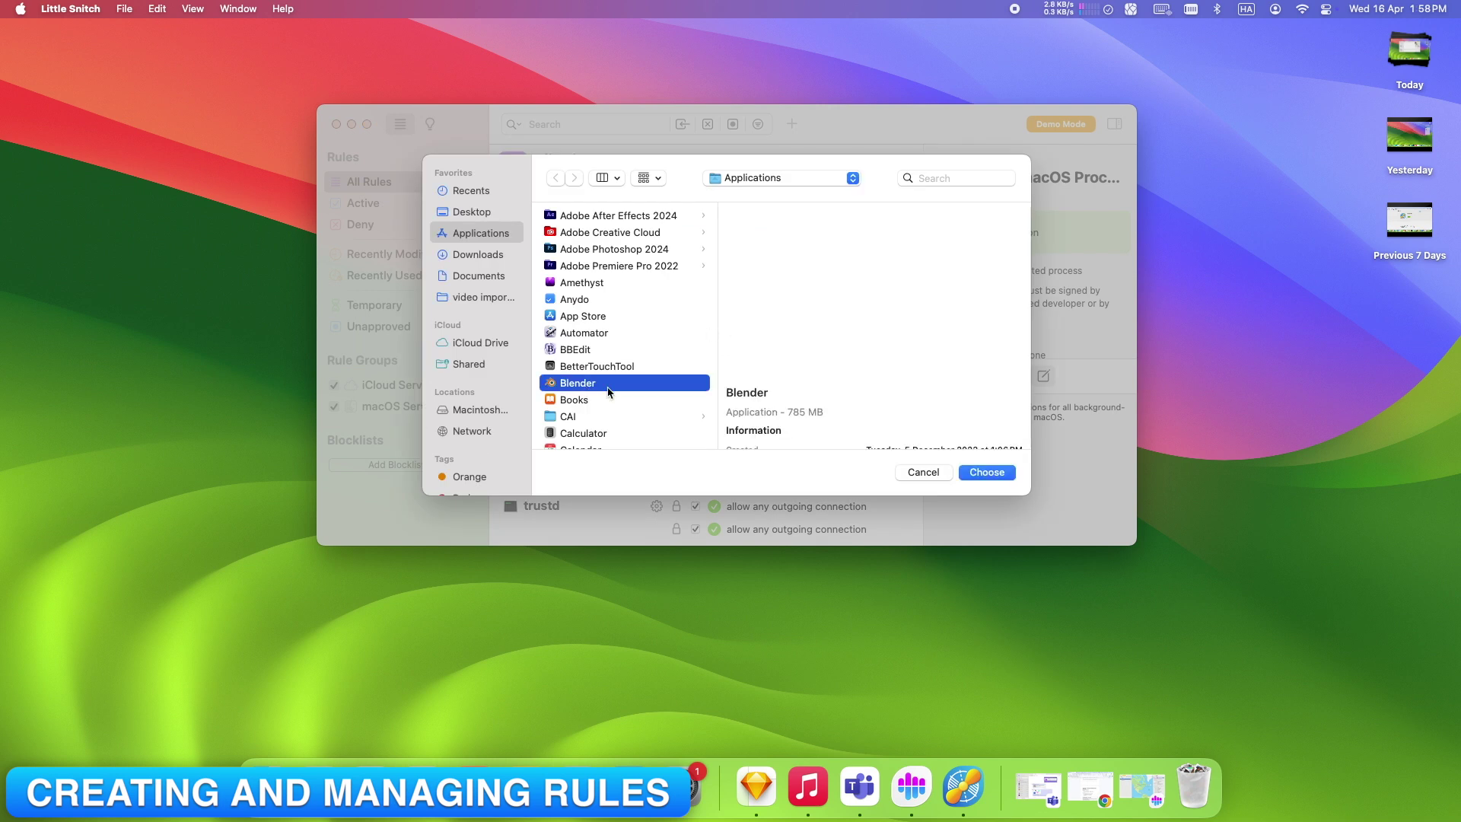
{"action": "left_click", "coordinate": [987, 472]}
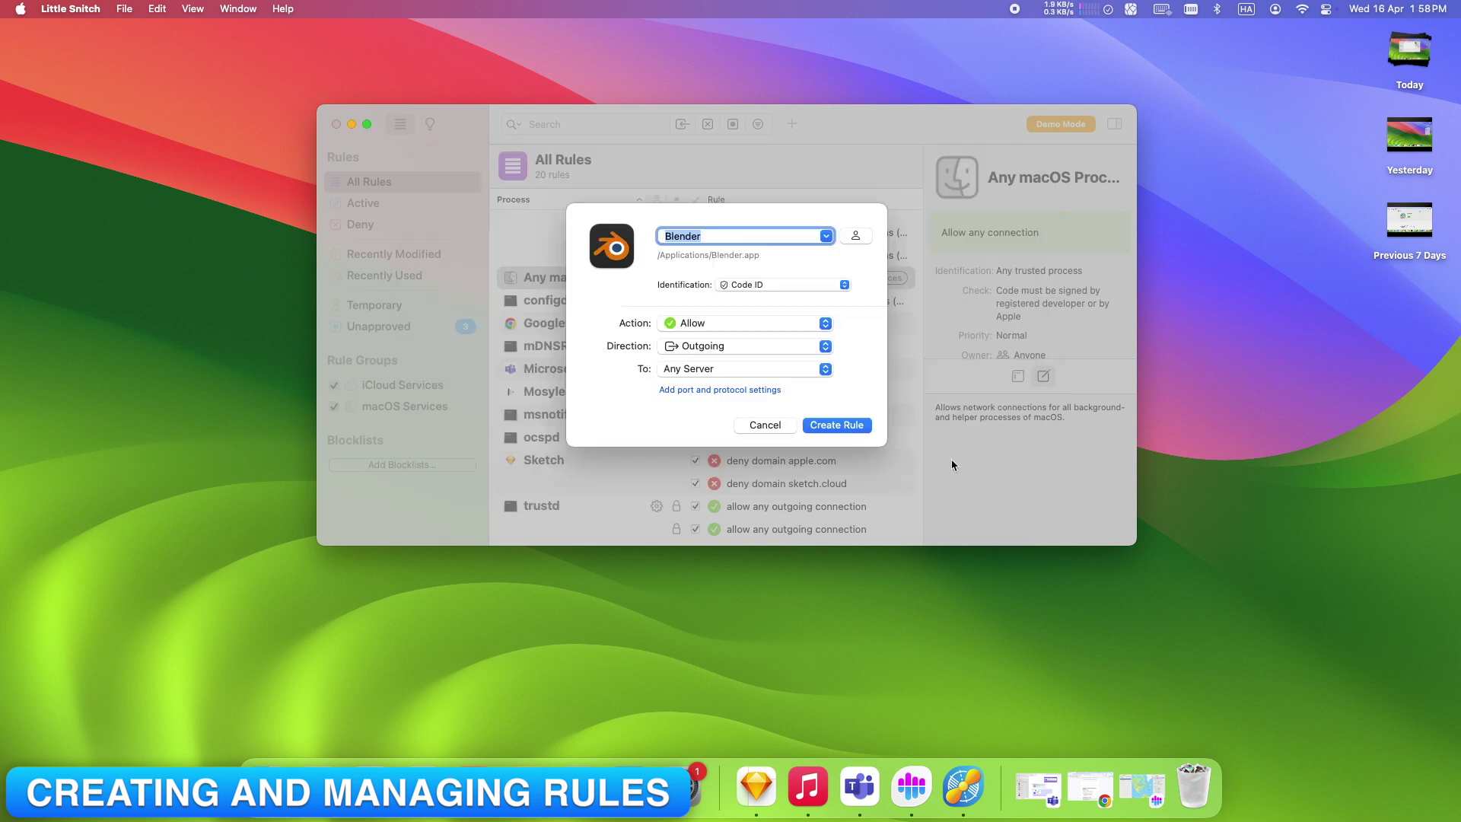
Step: Keep the Allow action for outgoing connections and create the Blender rule
{"action": "left_click", "coordinate": [825, 323]}
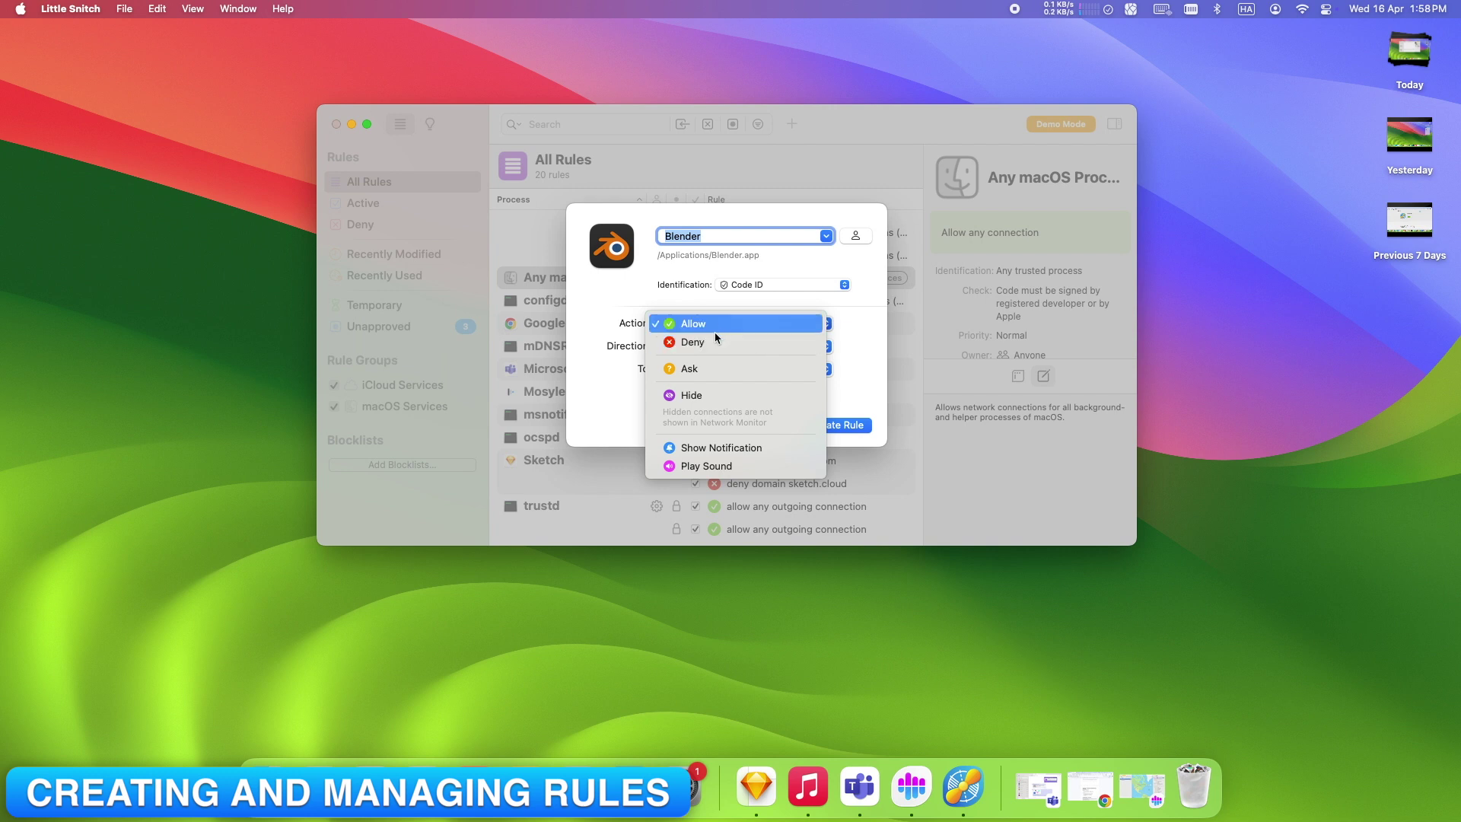
{"action": "left_click", "coordinate": [836, 348]}
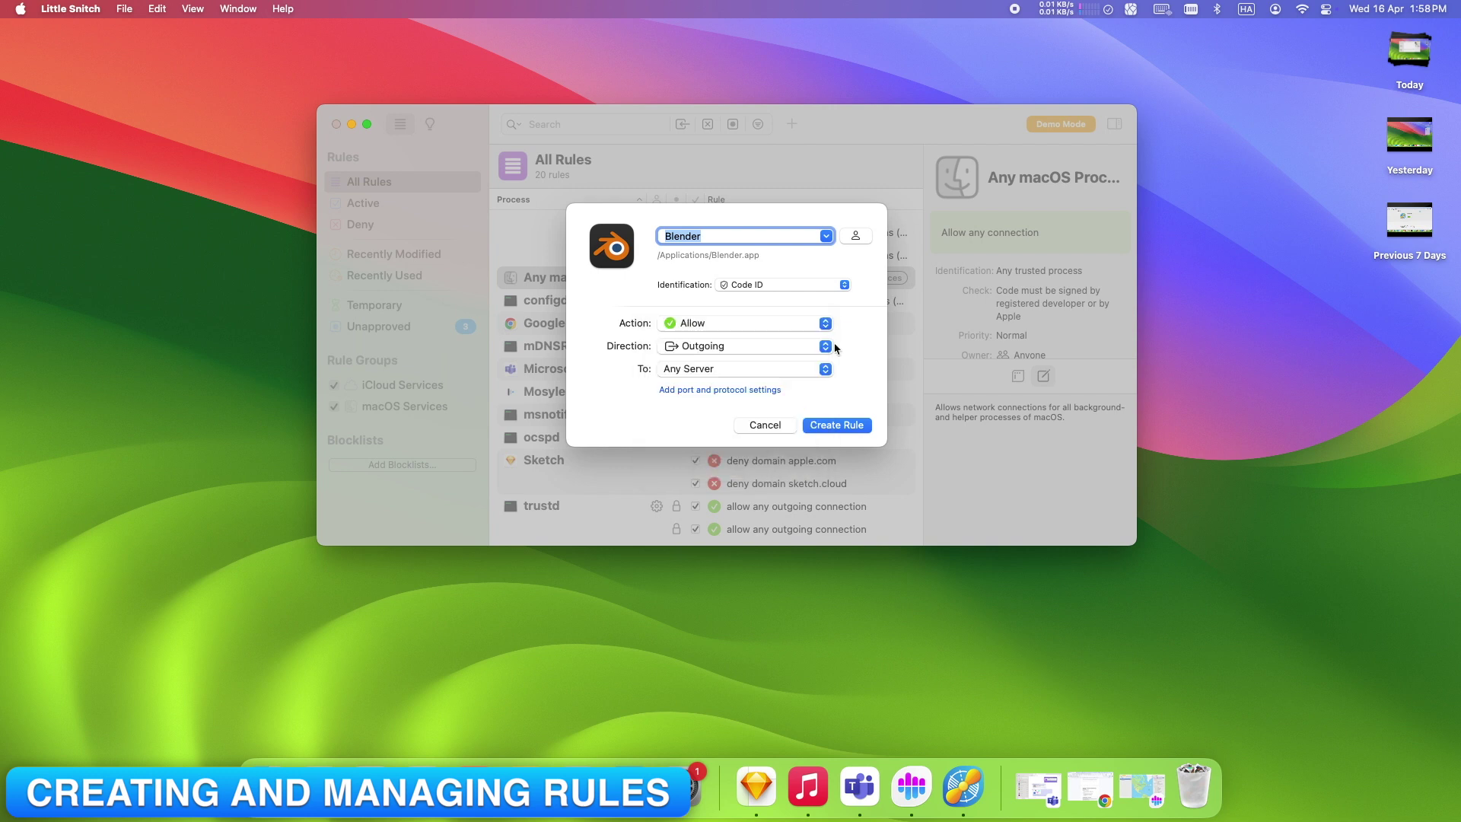
{"action": "left_click", "coordinate": [831, 427]}
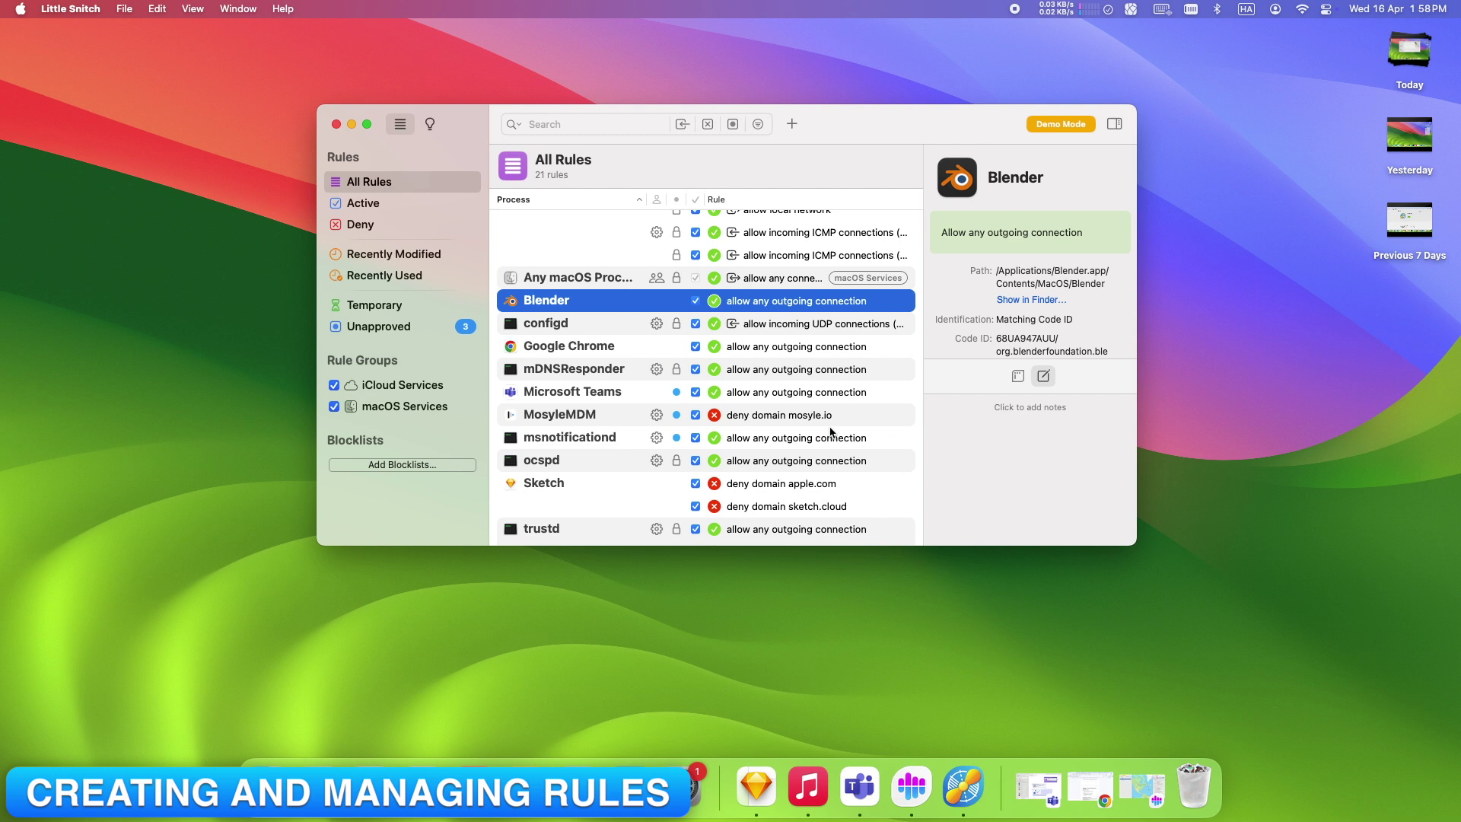